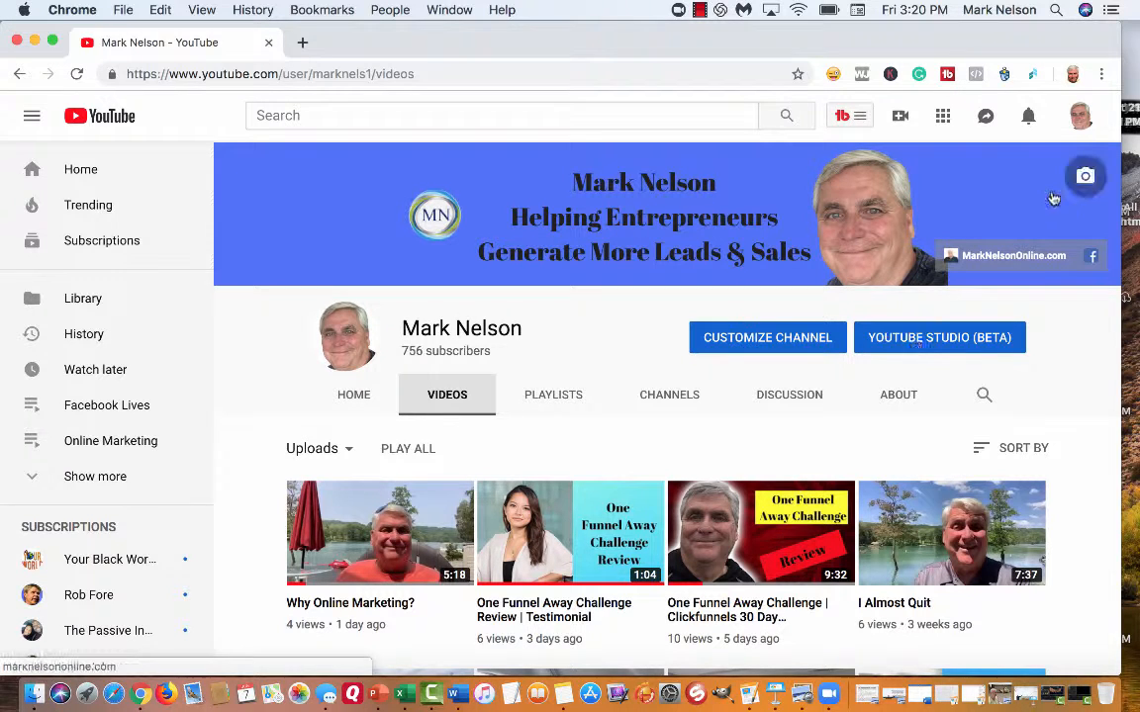
Open the channel's list of uploaded videos in YouTube Studio (beta).
{"action": "left_click", "coordinate": [1079, 120]}
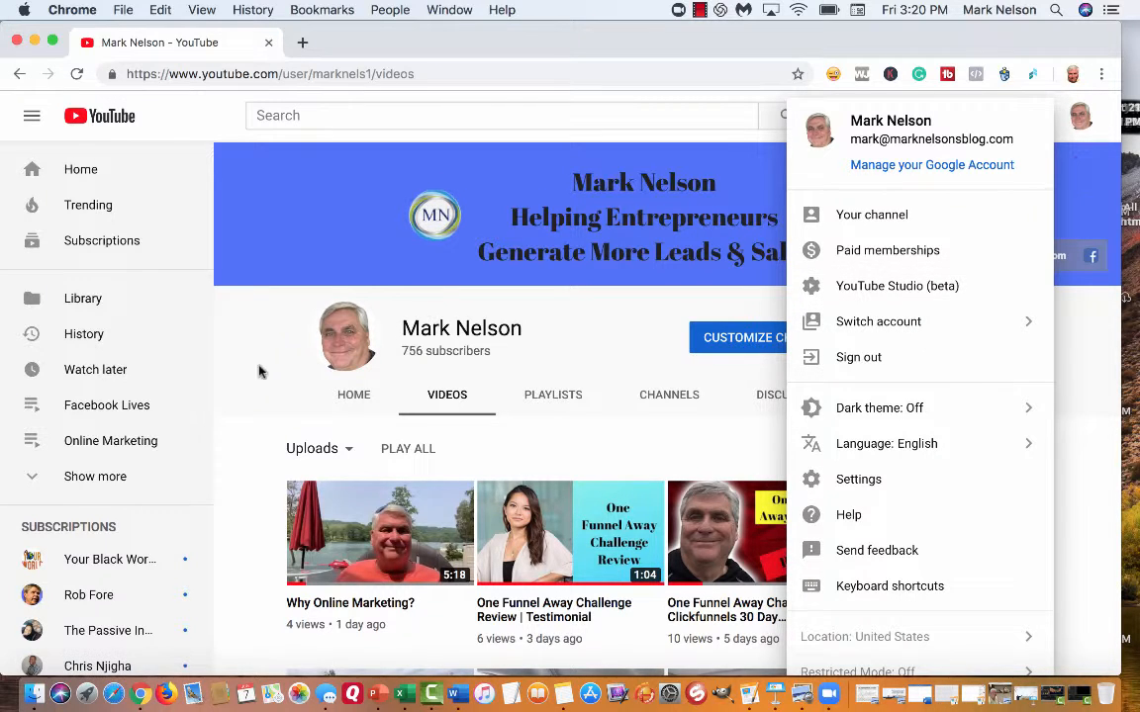
{"action": "left_click", "coordinate": [239, 394]}
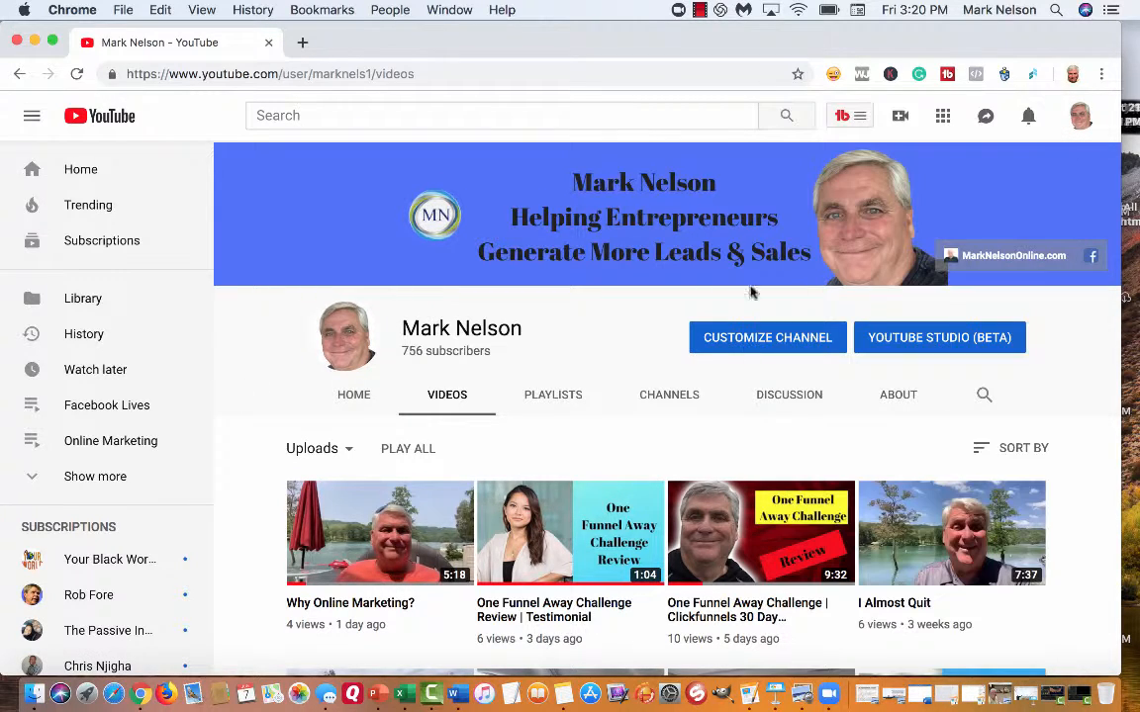
{"action": "left_click", "coordinate": [893, 339]}
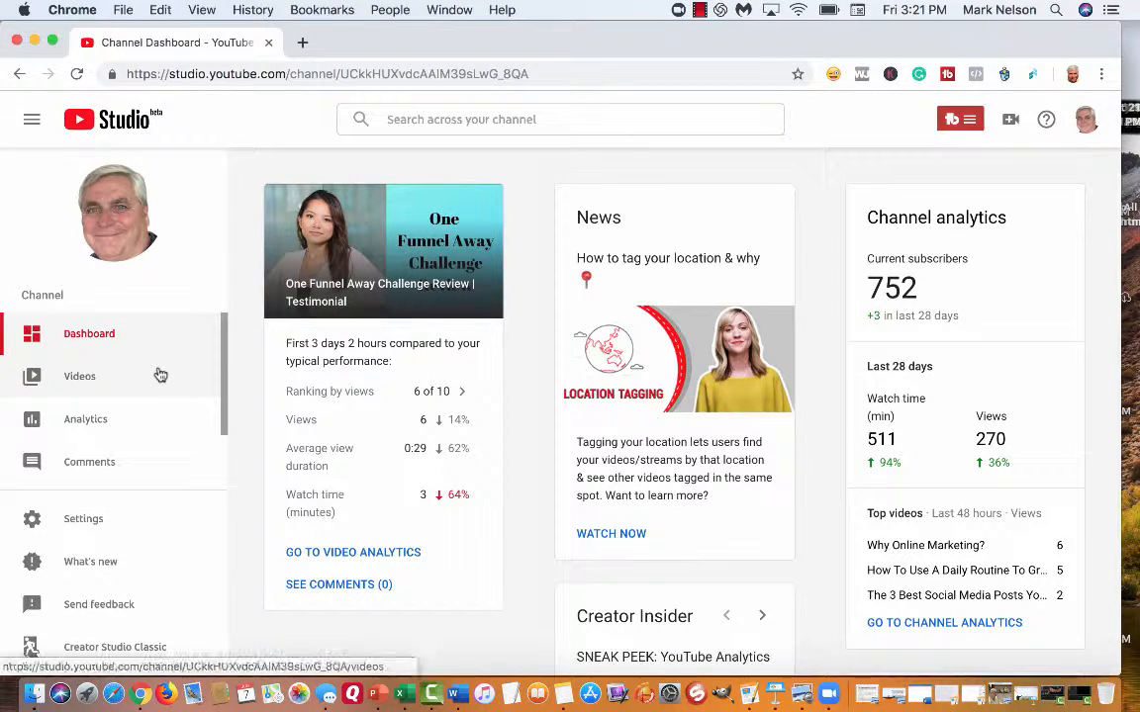
{"action": "left_click", "coordinate": [80, 378]}
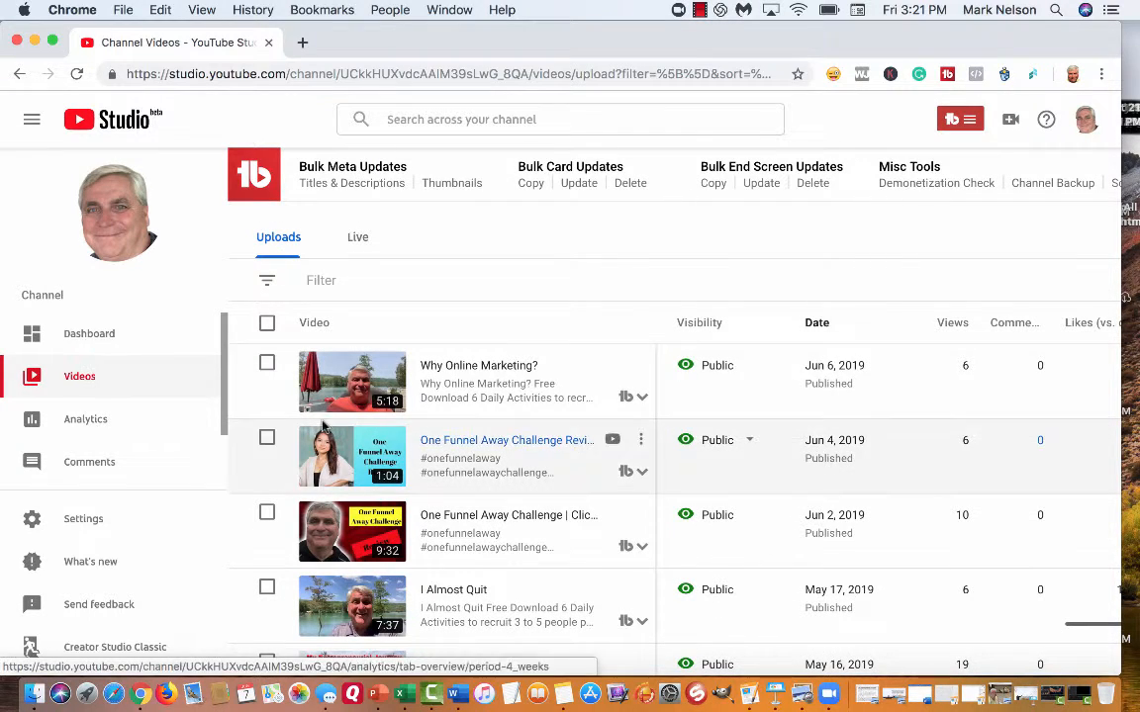
Find the uploaded video "One Funnel Away Challenge Review | Testimonial" and open its details.
{"action": "scroll", "coordinate": [510, 415], "scroll_direction": "down", "scroll_amount": 3}
{"action": "scroll", "coordinate": [517, 413], "scroll_direction": "down", "scroll_amount": 2}
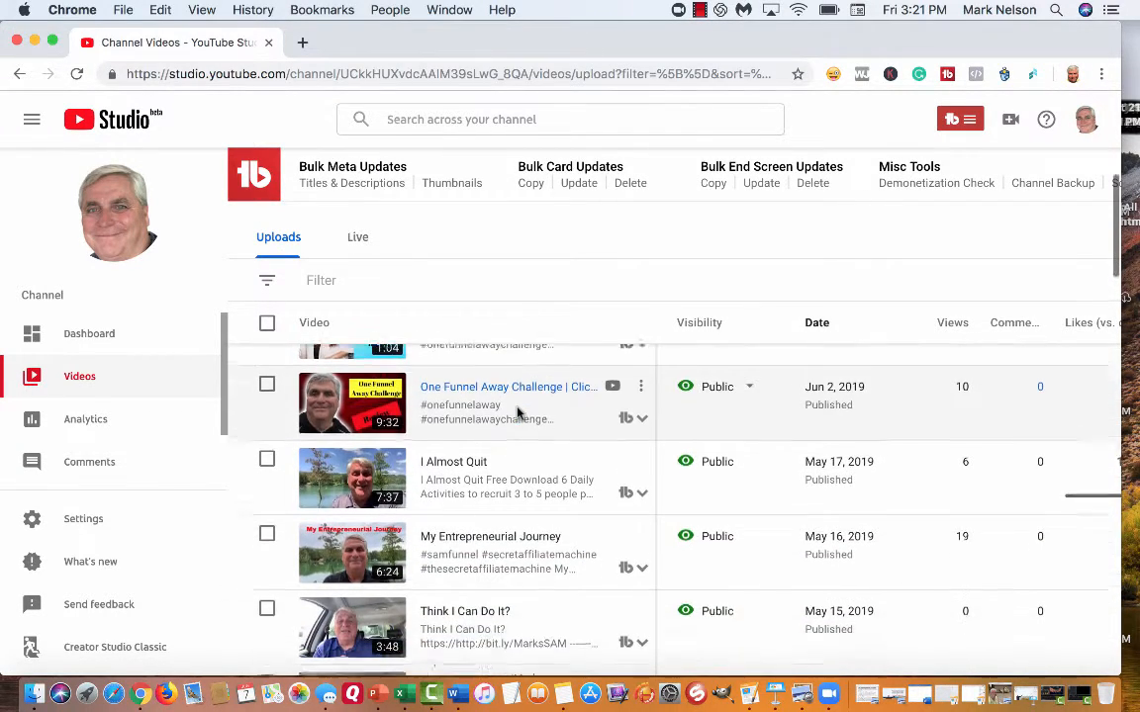
{"action": "scroll", "coordinate": [517, 413], "scroll_direction": "up", "scroll_amount": 2}
{"action": "scroll", "coordinate": [517, 414], "scroll_direction": "down", "scroll_amount": 1}
{"action": "scroll", "coordinate": [517, 413], "scroll_direction": "down", "scroll_amount": 3}
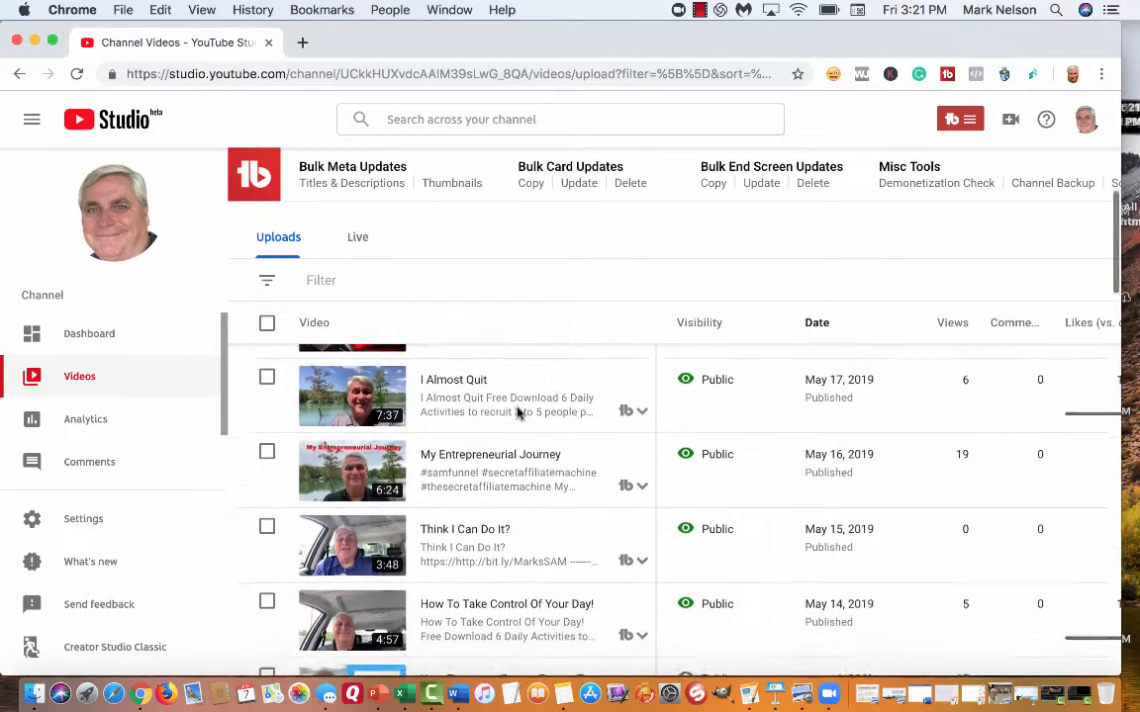
{"action": "scroll", "coordinate": [516, 413], "scroll_direction": "up", "scroll_amount": 6}
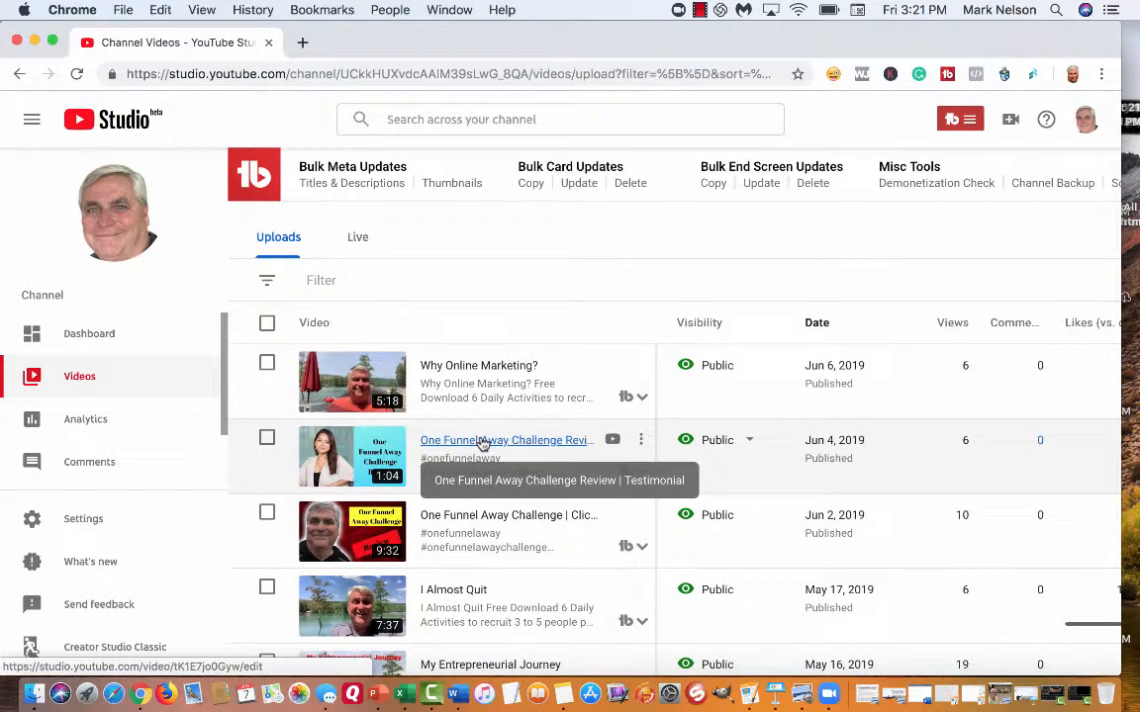
{"action": "left_click", "coordinate": [482, 442]}
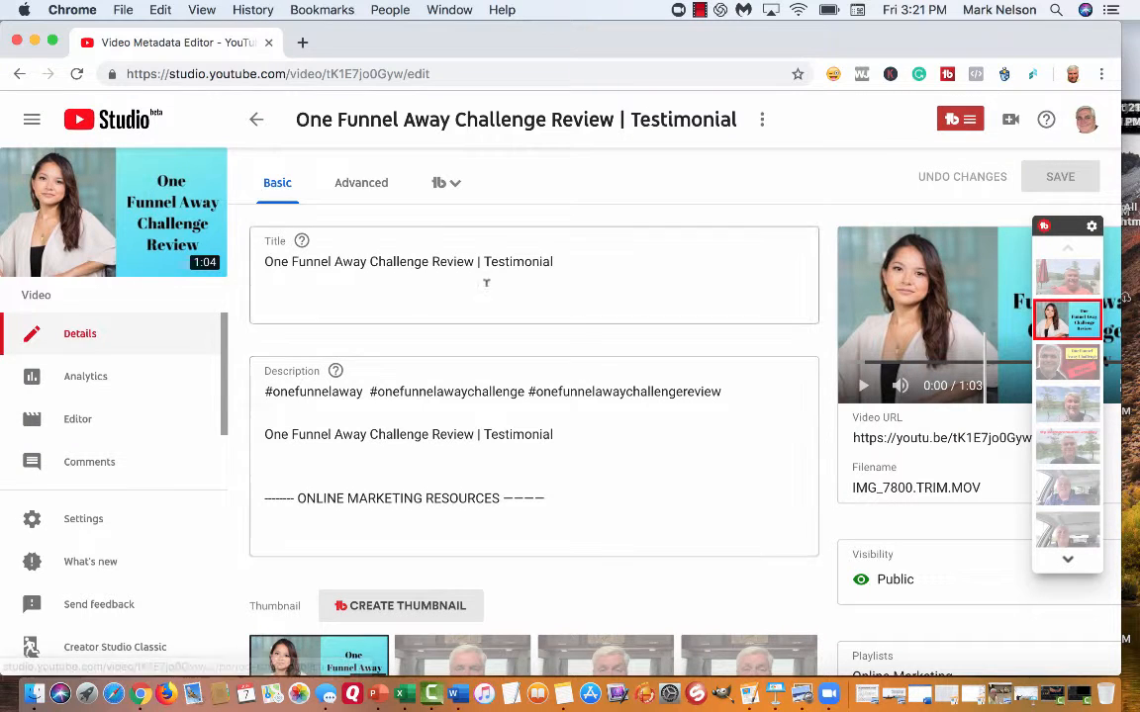
Look through the video's description, and open the video in the editor.
{"action": "scroll", "coordinate": [560, 423], "scroll_direction": "down", "scroll_amount": 5}
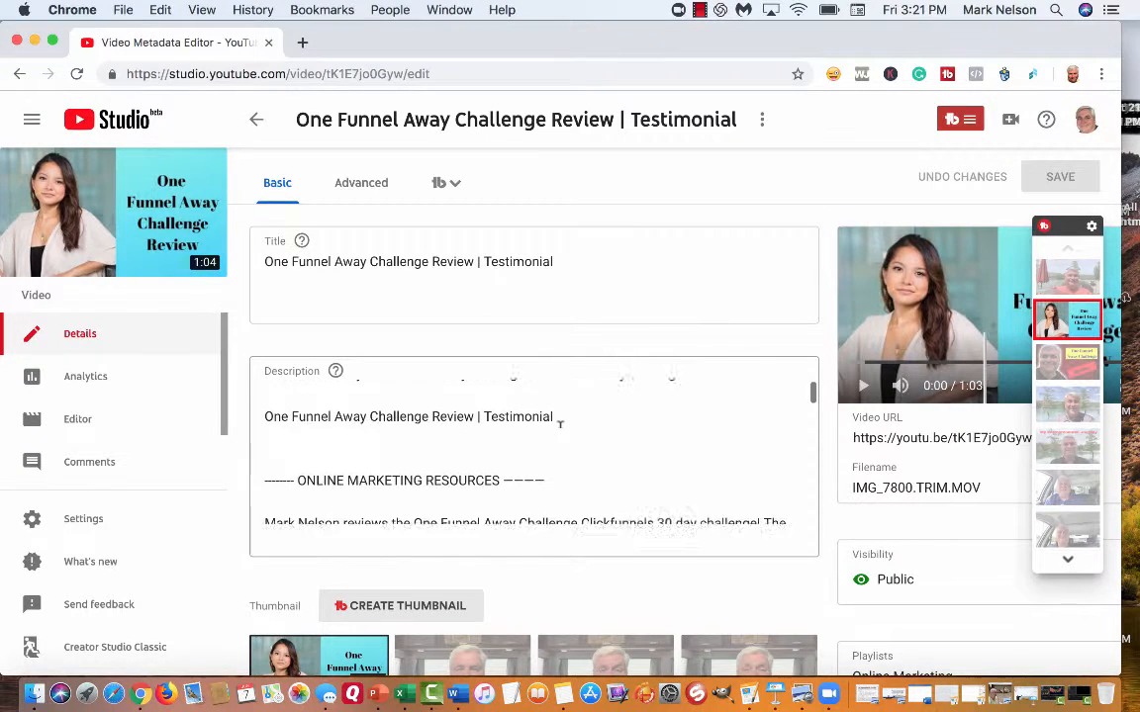
{"action": "scroll", "coordinate": [560, 423], "scroll_direction": "up", "scroll_amount": 4}
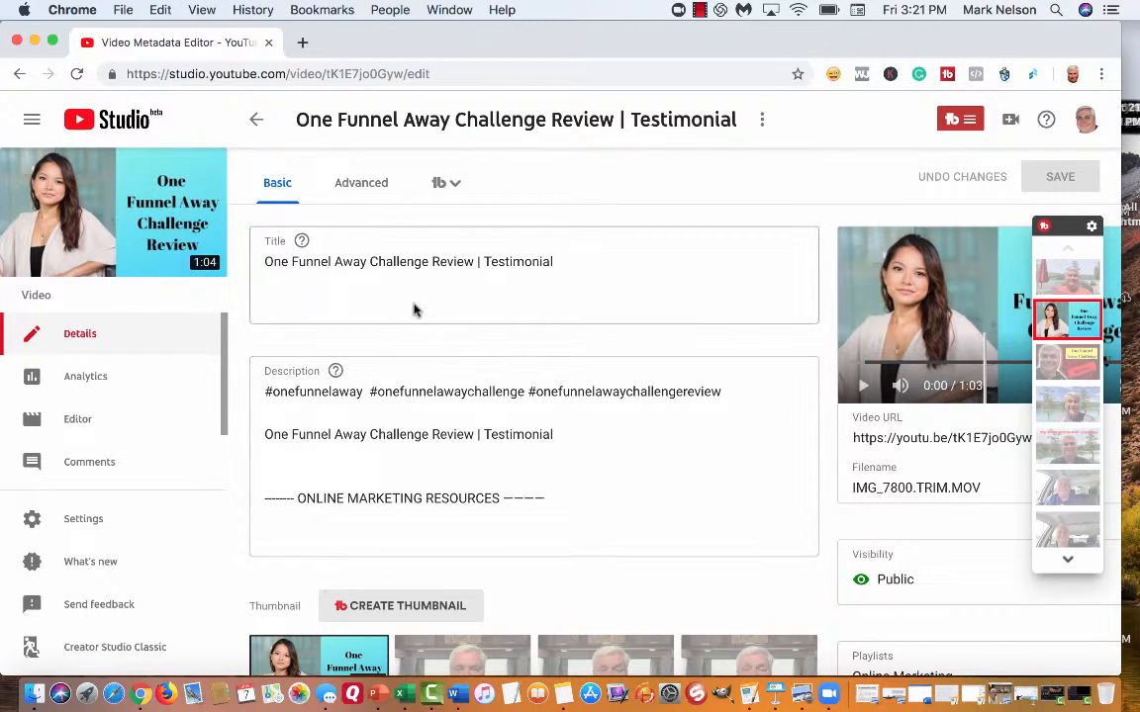
{"action": "scroll", "coordinate": [442, 412], "scroll_direction": "down", "scroll_amount": 3}
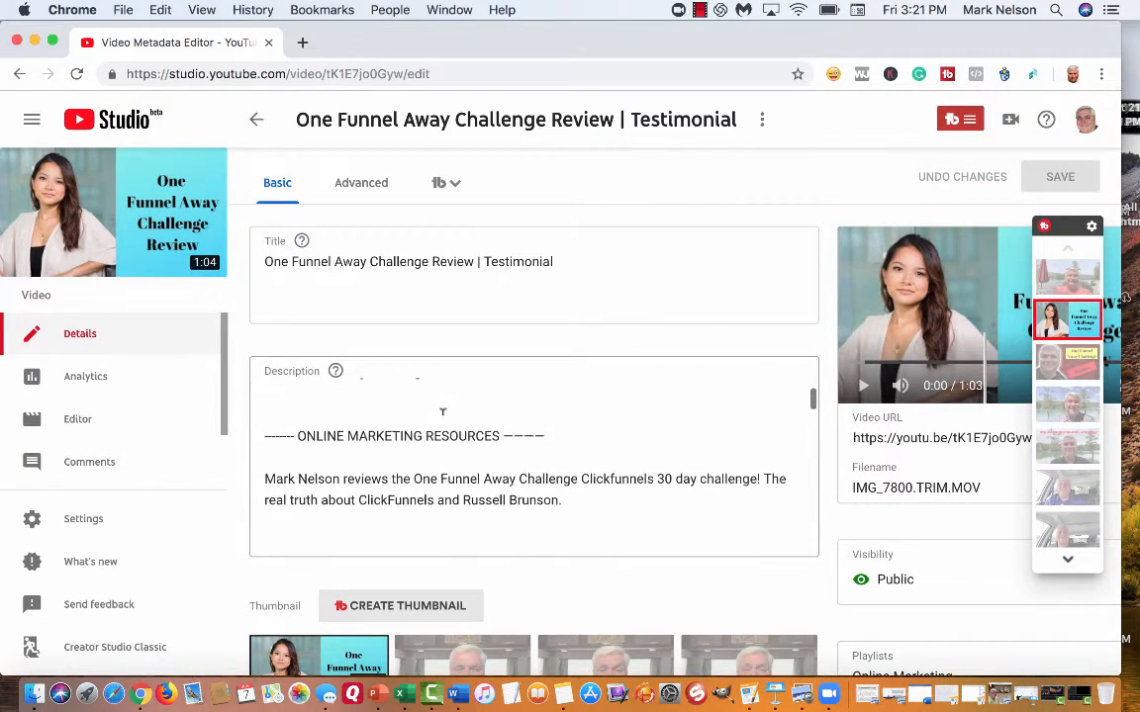
{"action": "scroll", "coordinate": [442, 412], "scroll_direction": "up", "scroll_amount": 3}
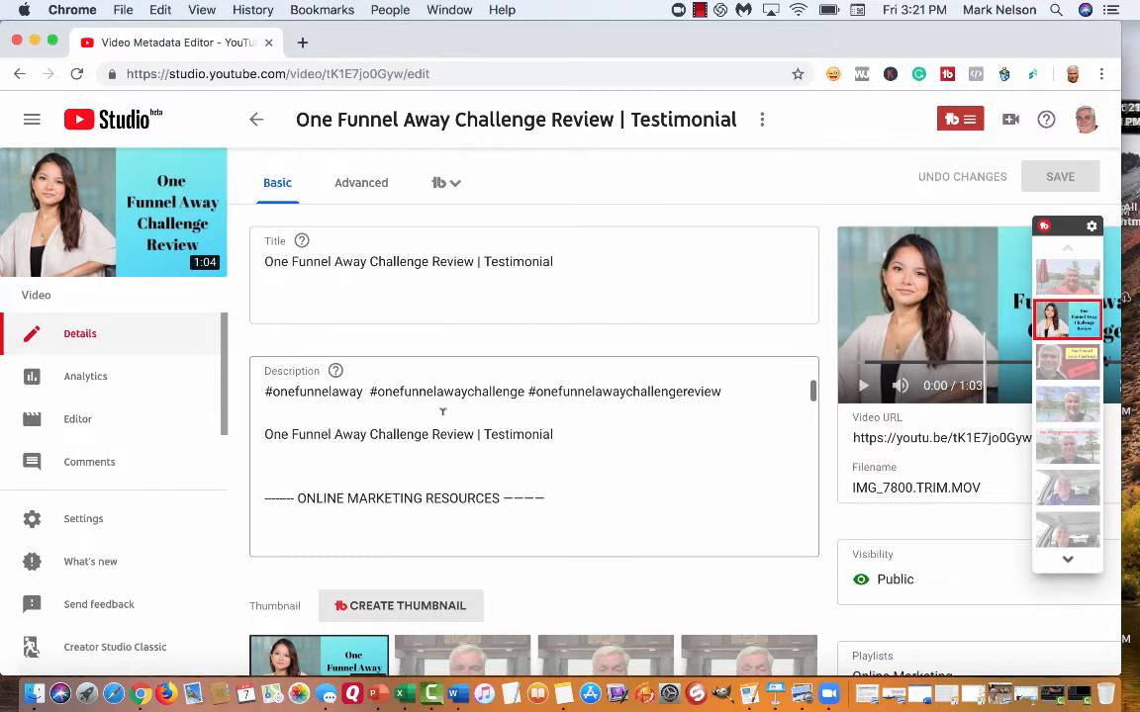
{"action": "left_click", "coordinate": [79, 420]}
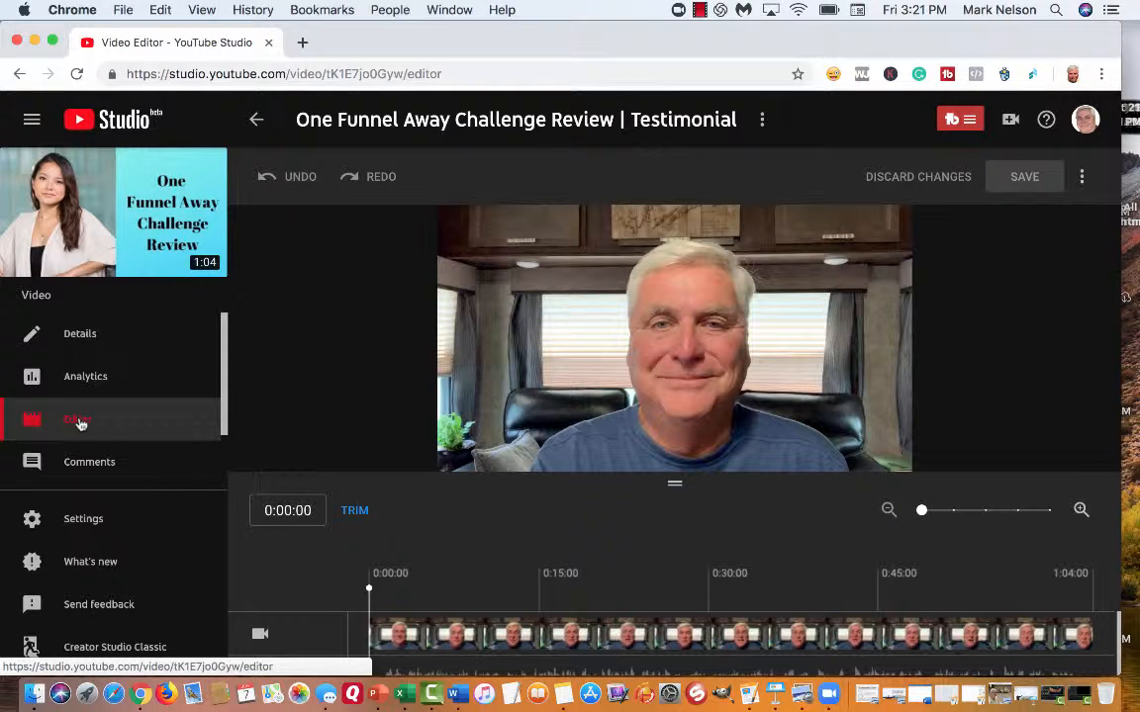
Add an end screen to the video using the blank template.
{"action": "mouse_move", "coordinate": [176, 244]}
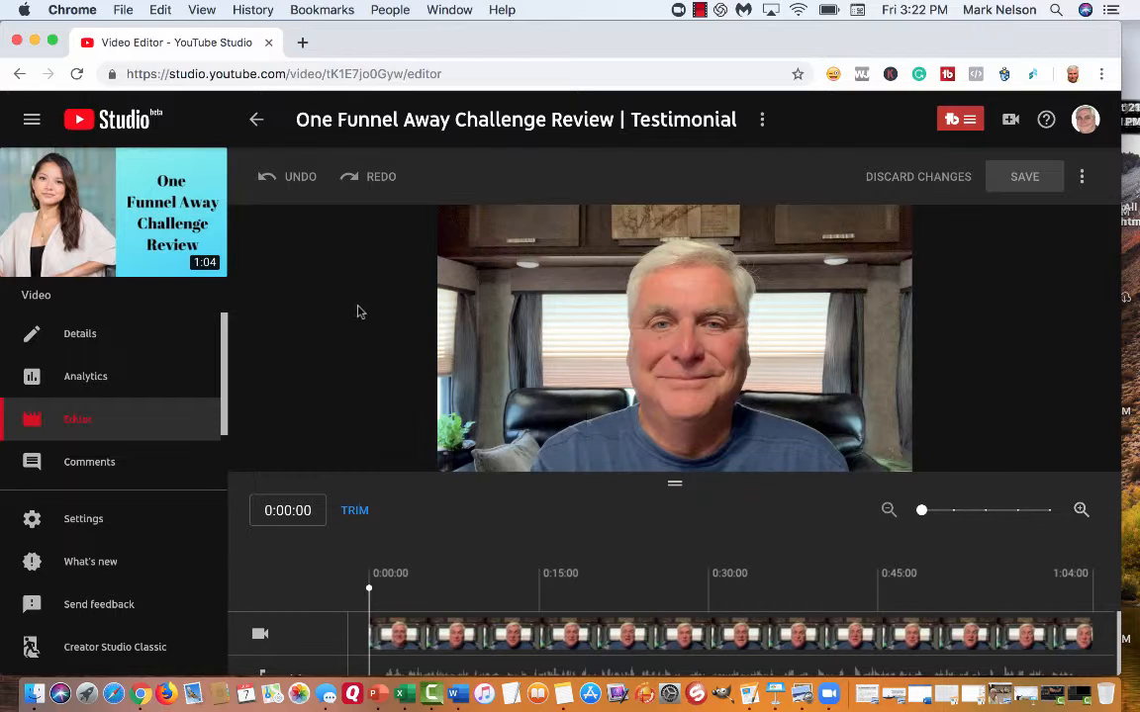
{"action": "scroll", "coordinate": [357, 318], "scroll_direction": "down", "scroll_amount": 3}
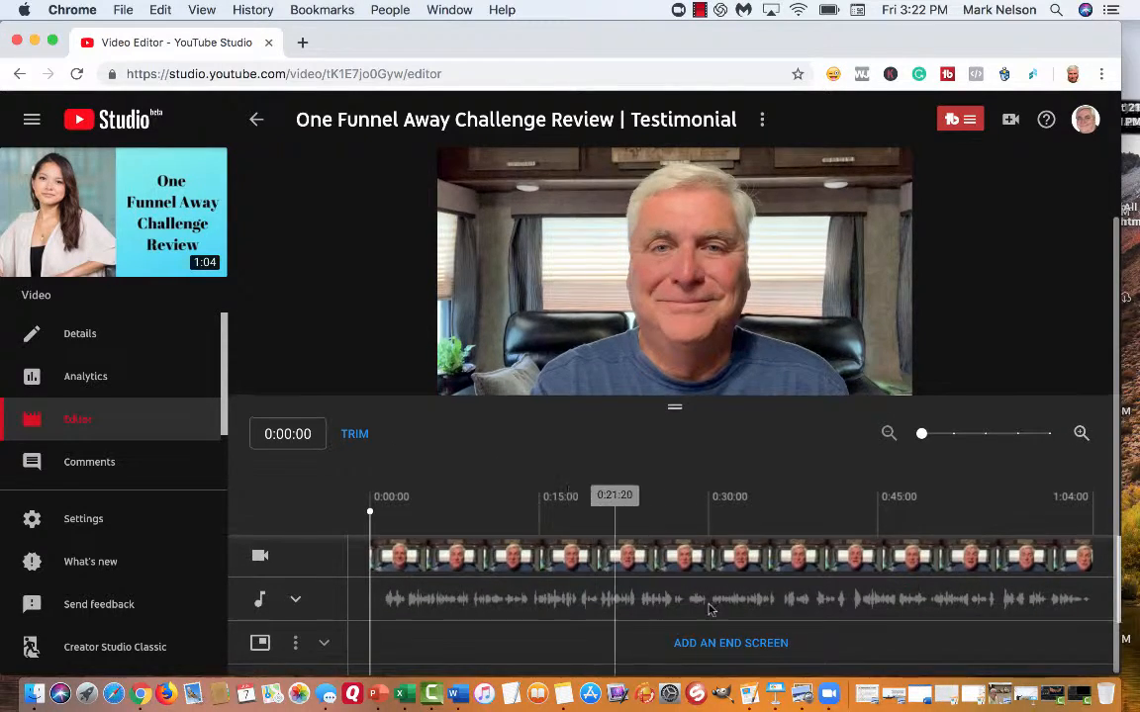
{"action": "scroll", "coordinate": [746, 631], "scroll_direction": "down", "scroll_amount": 1}
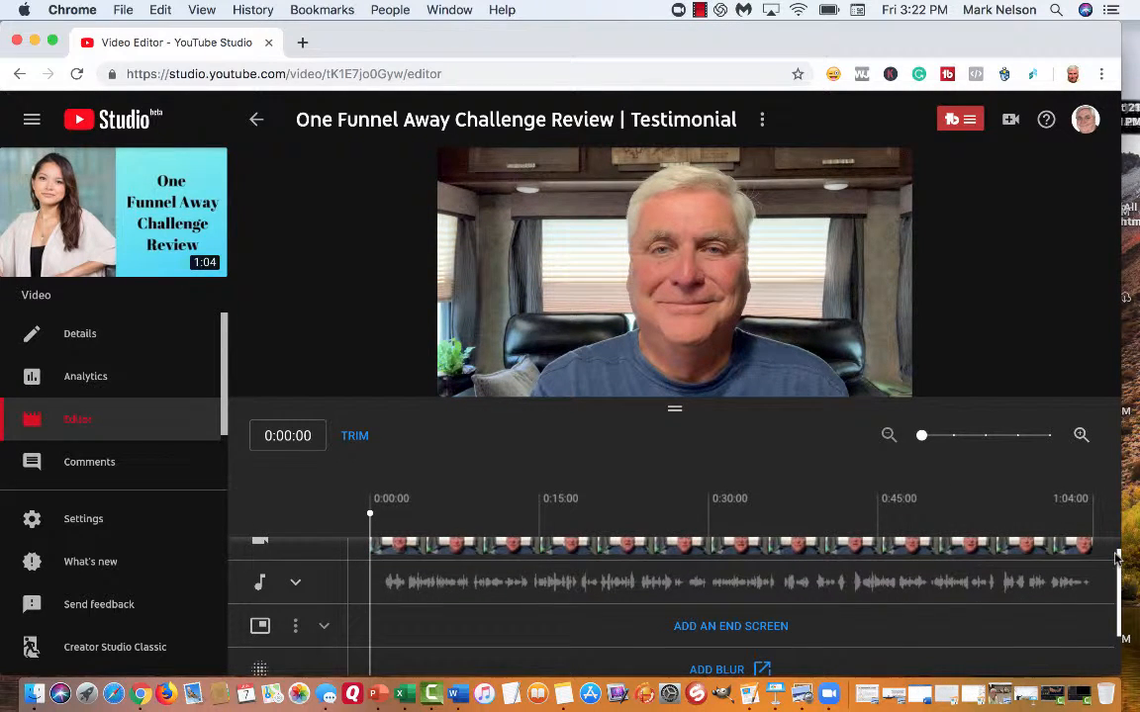
{"action": "left_click_drag", "start_coordinate": [1116, 559], "coordinate": [1118, 604]}
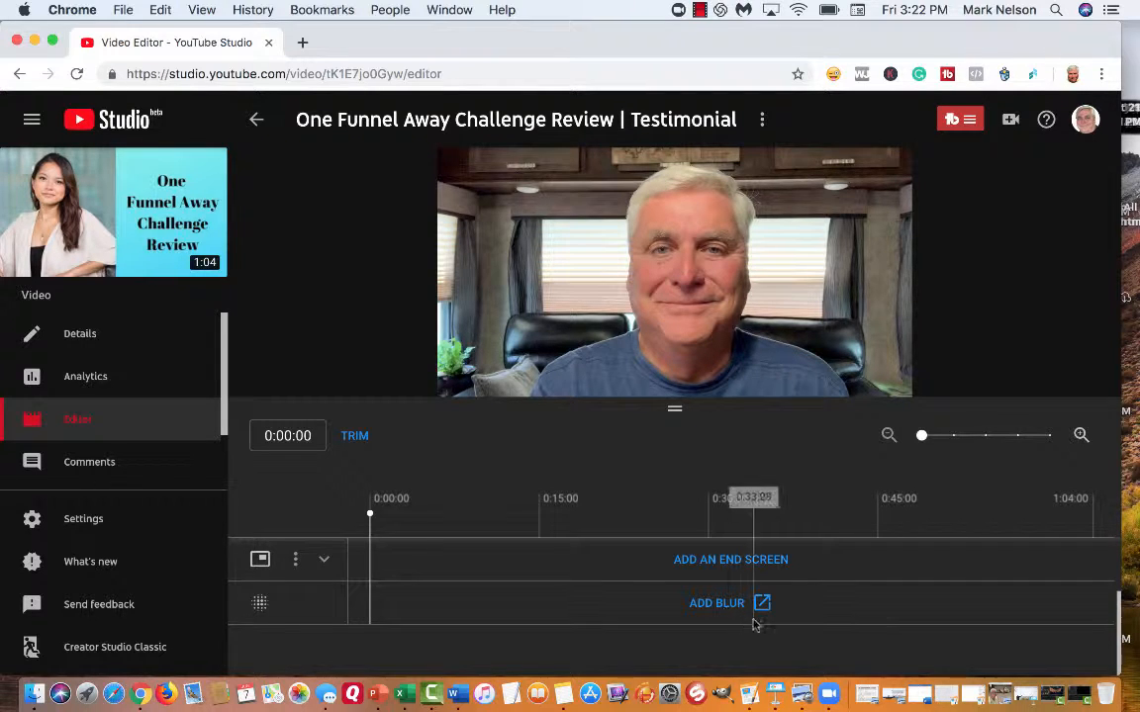
{"action": "left_click", "coordinate": [727, 568]}
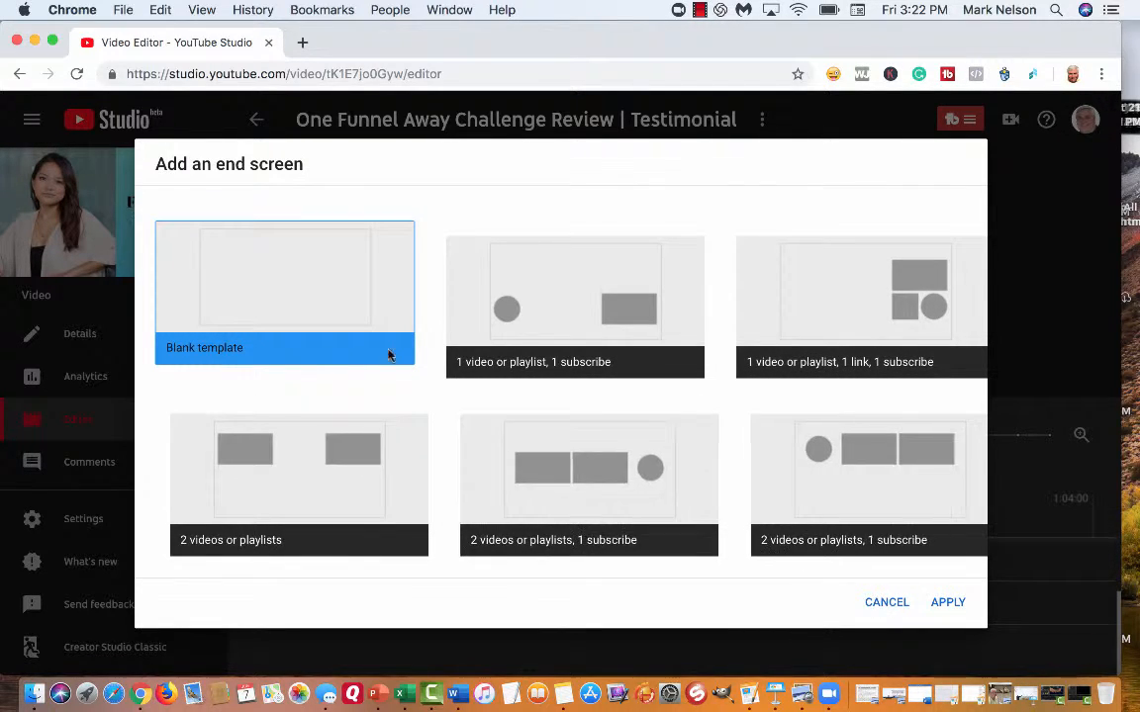
{"action": "left_click", "coordinate": [945, 602]}
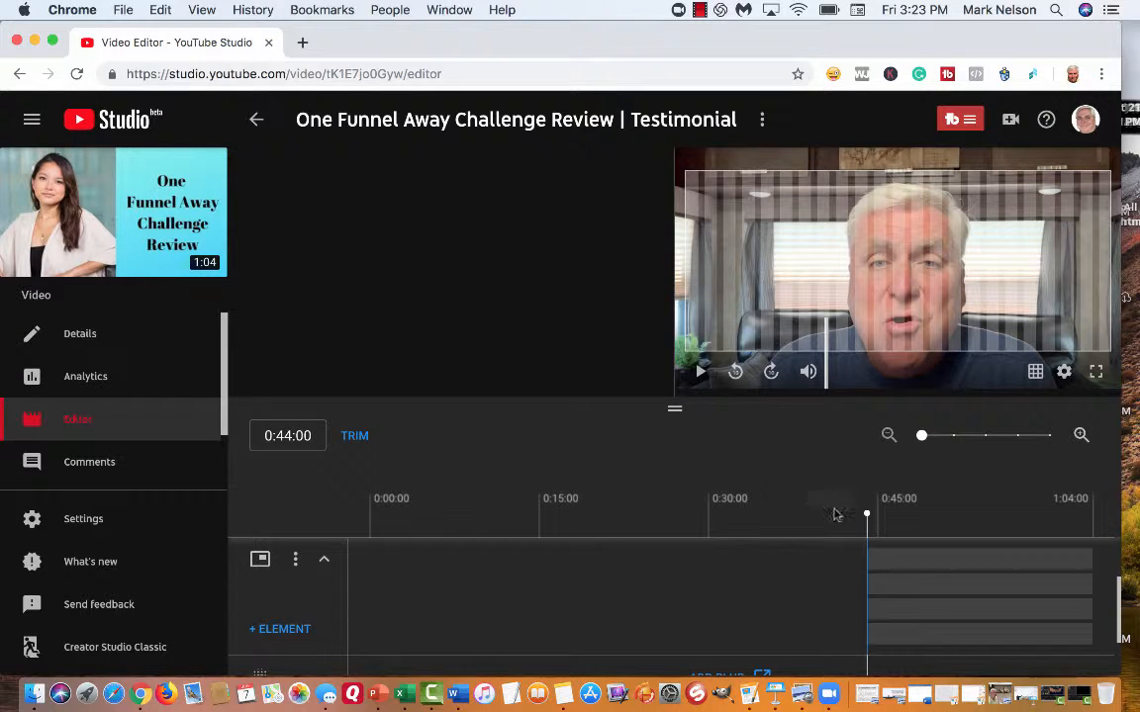
Add a video element starting at about 0:51:00 that features the specific video "One Funnel Away Challenge | Clickfunnels 30 Day Challenge Review".
{"action": "left_click", "coordinate": [945, 561]}
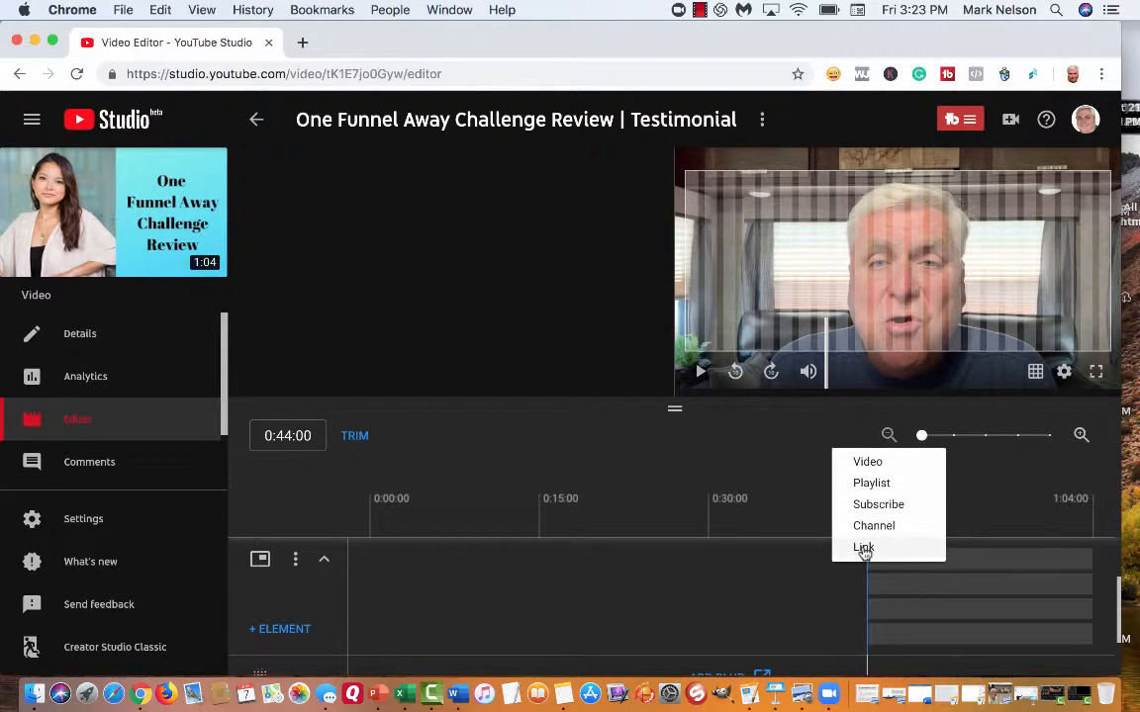
{"action": "left_click", "coordinate": [869, 463]}
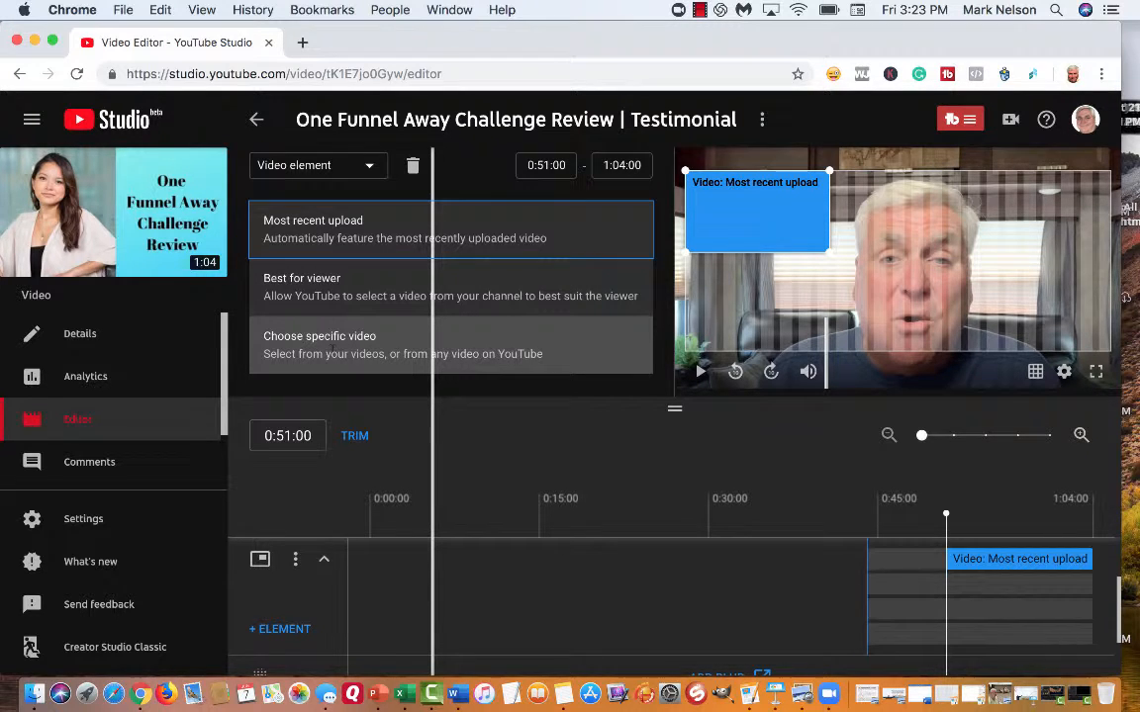
{"action": "left_click", "coordinate": [315, 354]}
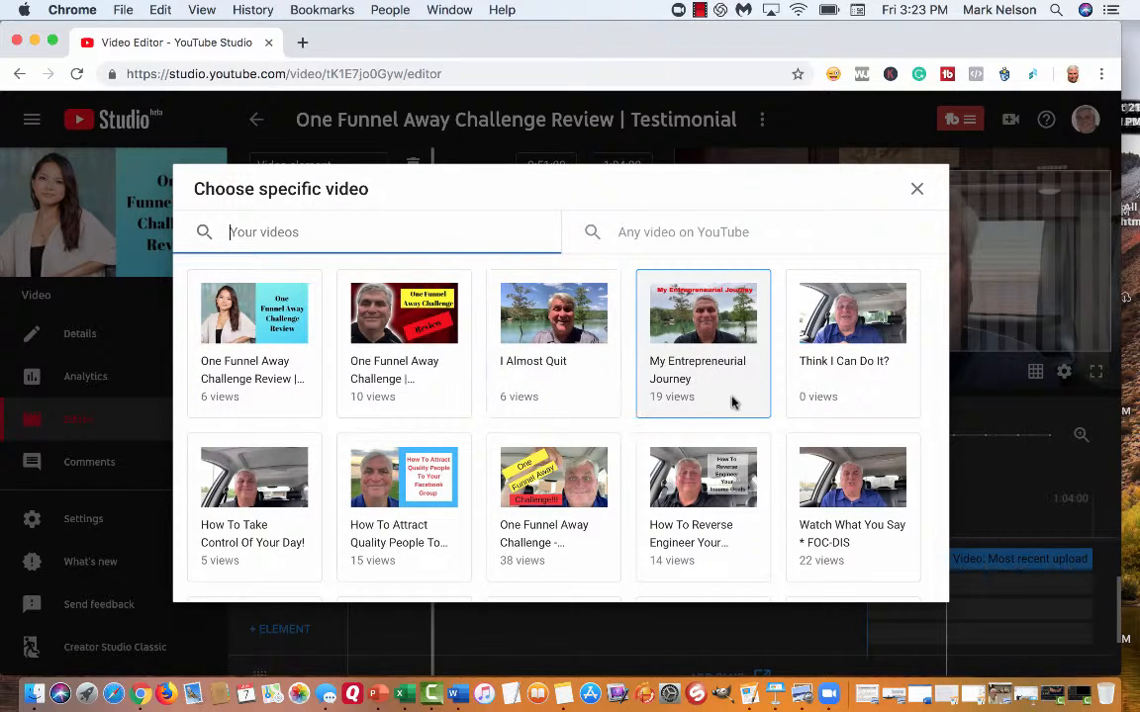
{"action": "scroll", "coordinate": [362, 396], "scroll_direction": "down", "scroll_amount": 5}
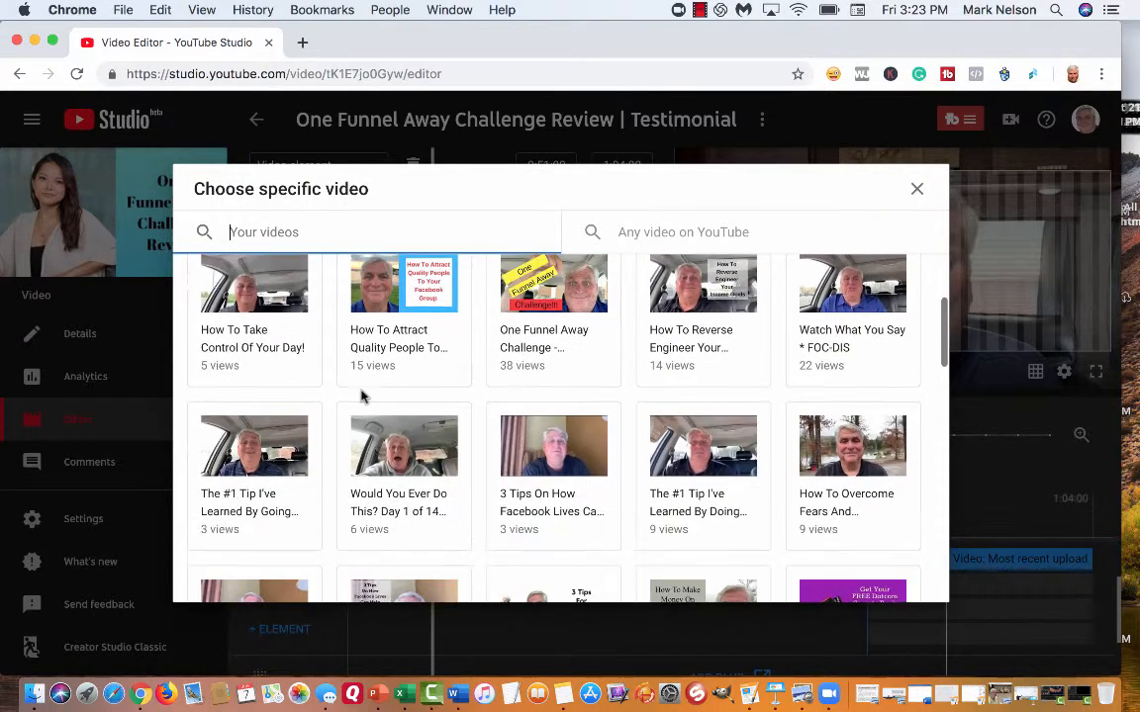
{"action": "scroll", "coordinate": [363, 396], "scroll_direction": "up", "scroll_amount": 5}
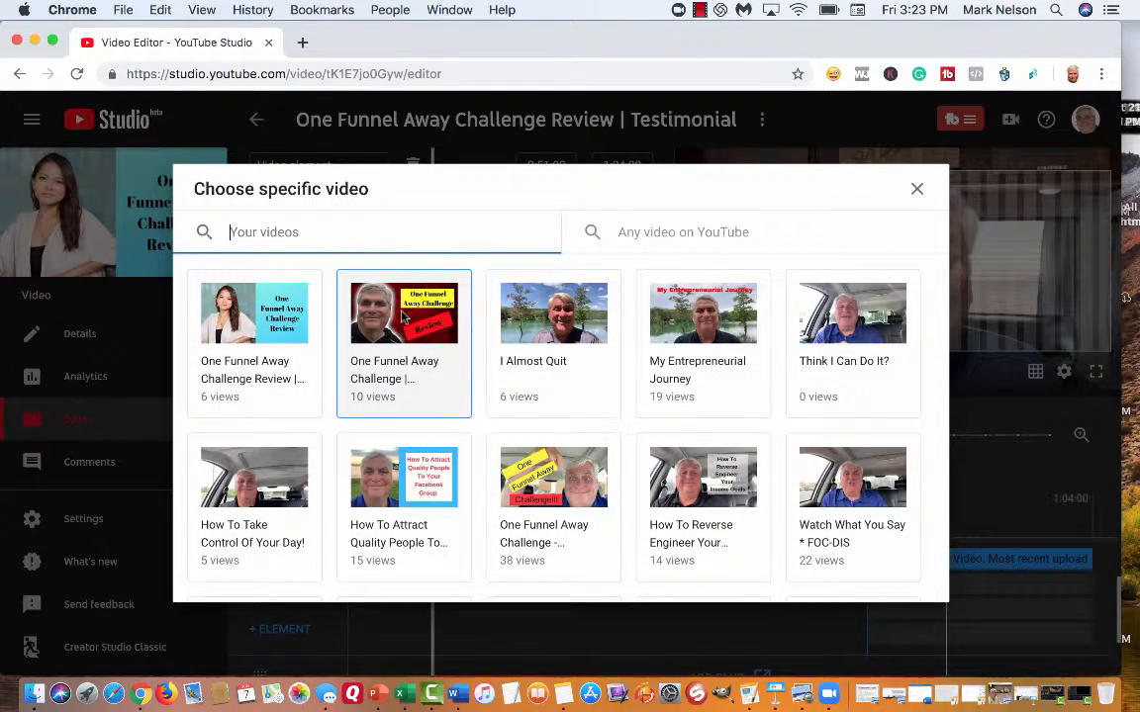
{"action": "left_click", "coordinate": [404, 315]}
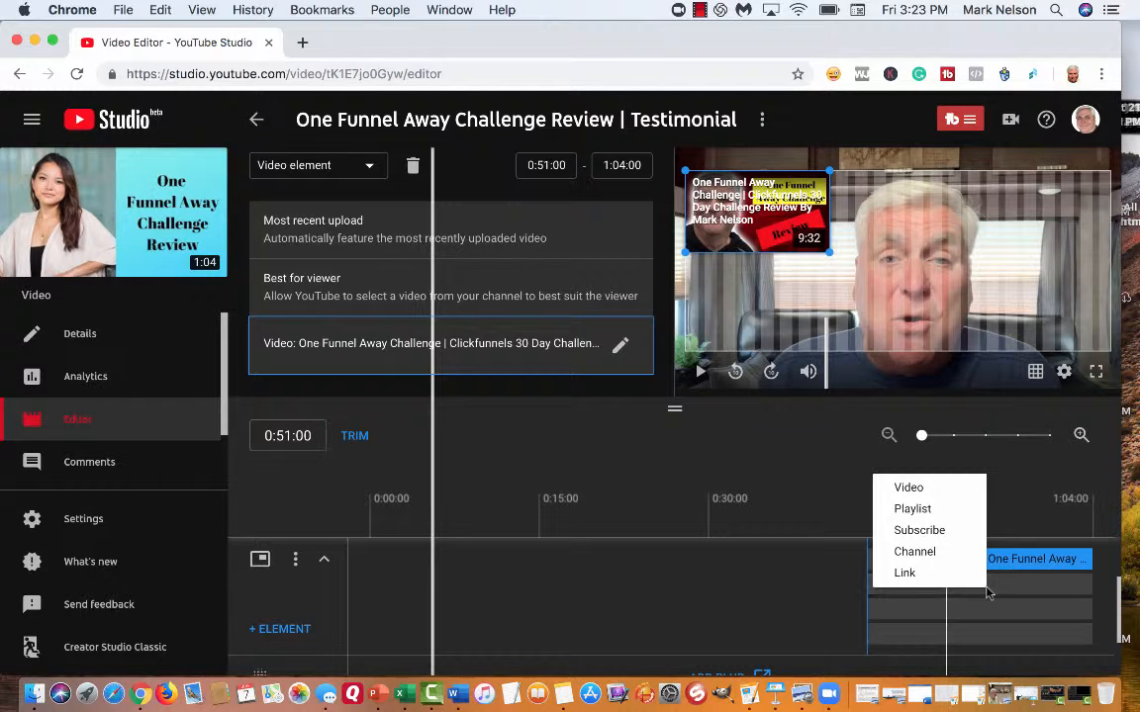
Add a second video element from about 0:54:19, place it below the first, and feature the specific video "My Entrepreneurial Journey".
{"action": "left_click", "coordinate": [910, 489]}
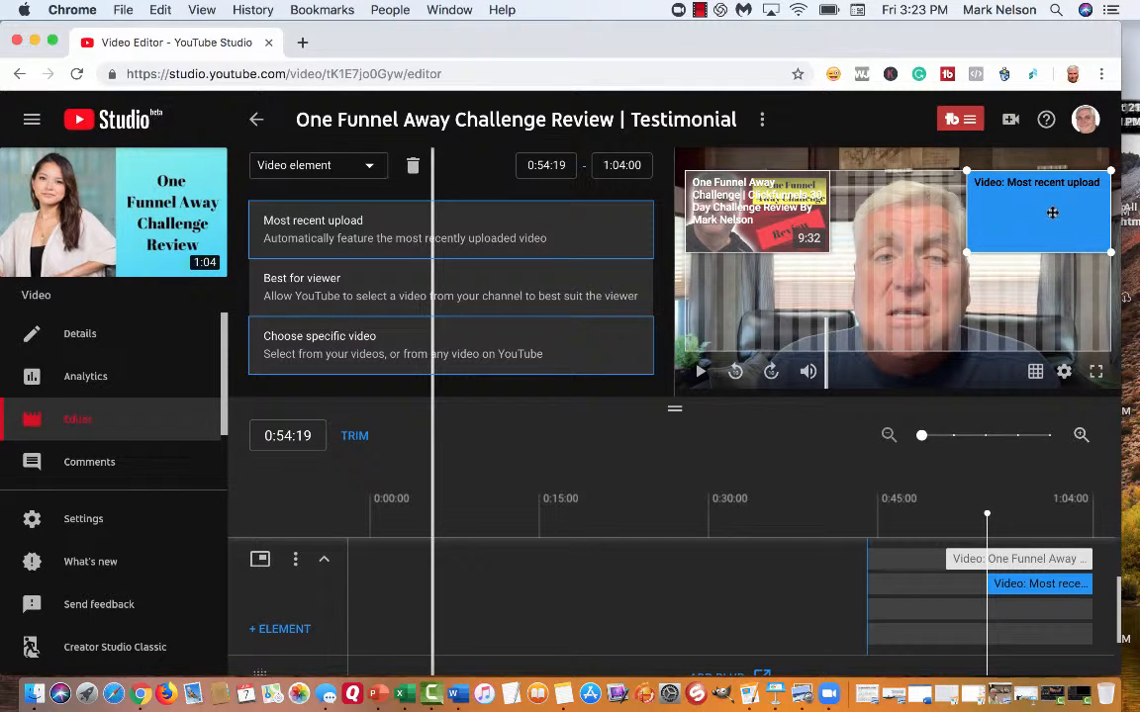
{"action": "left_click_drag", "start_coordinate": [1046, 211], "coordinate": [758, 322]}
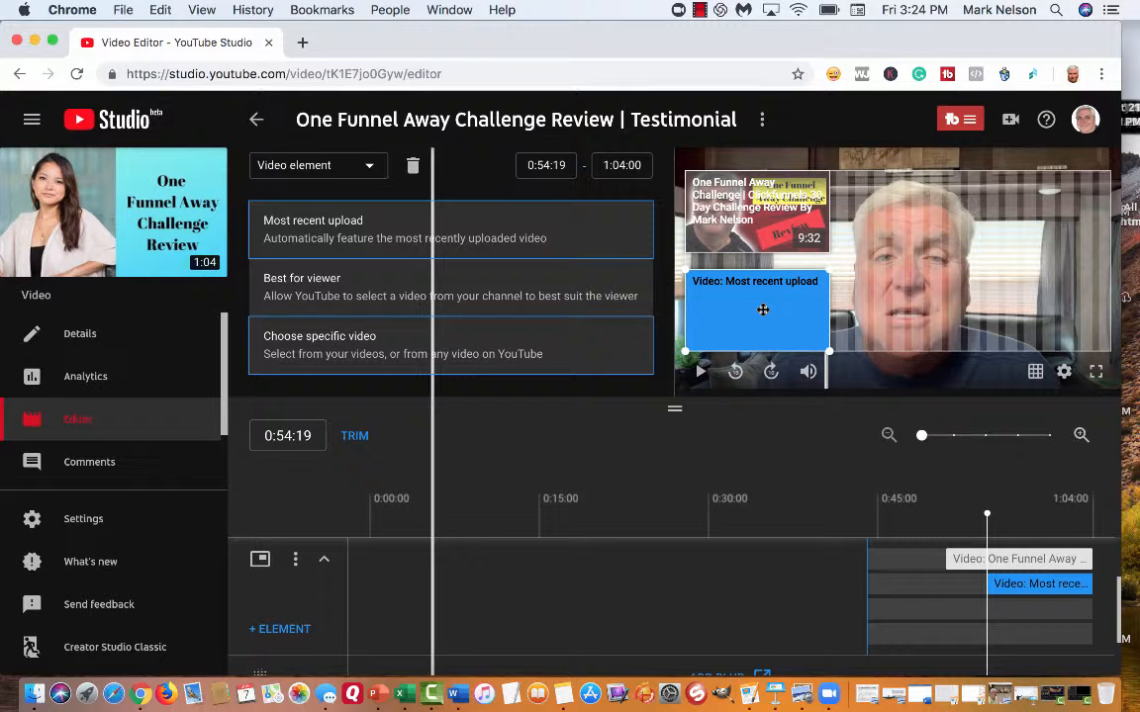
{"action": "left_click", "coordinate": [310, 280]}
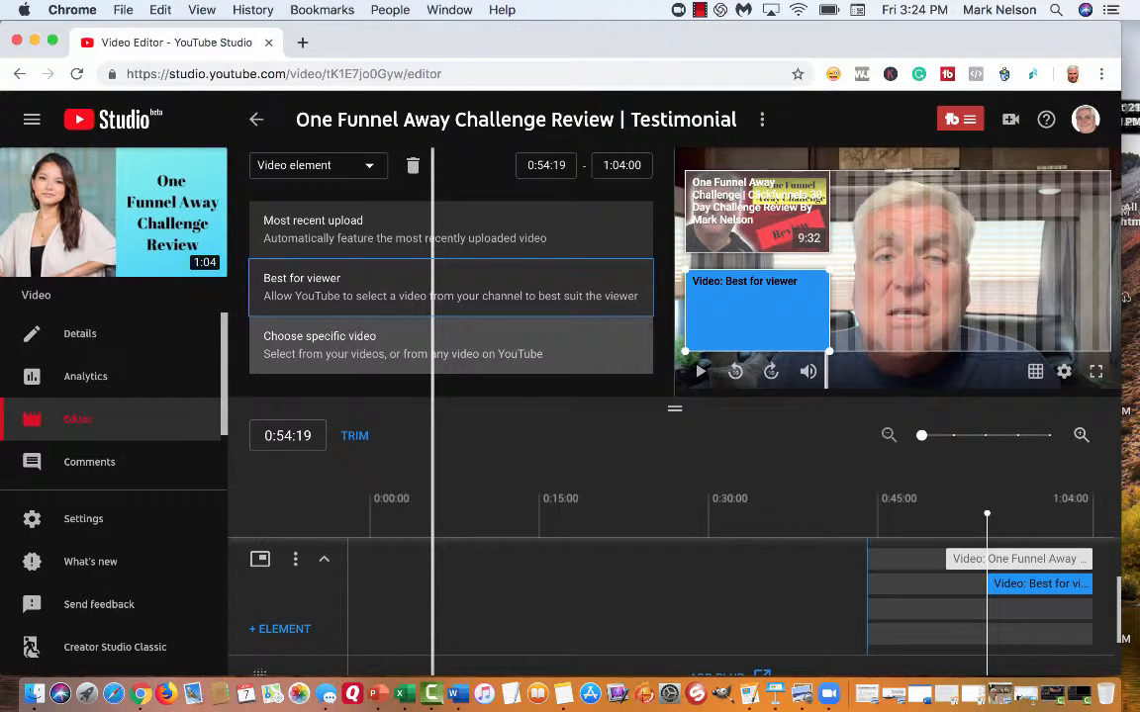
{"action": "left_click", "coordinate": [351, 342]}
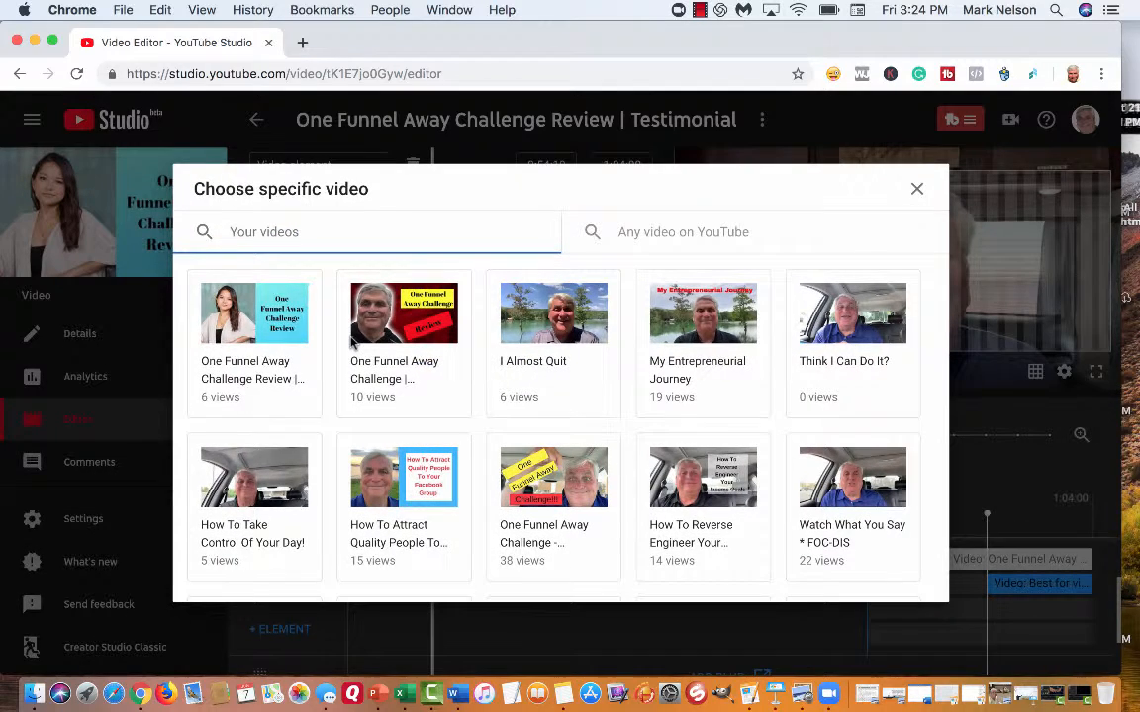
{"action": "left_click", "coordinate": [696, 336]}
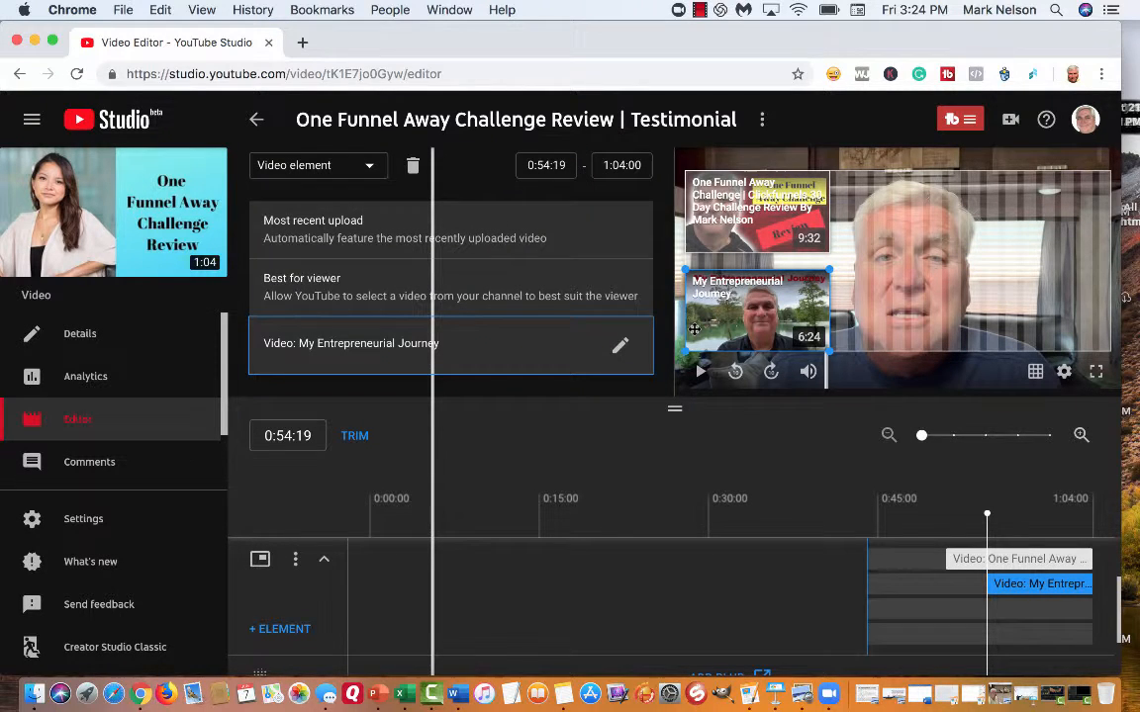
Add a subscribe element starting at about 0:58:12 and position it in the upper-right corner of the video frame's end screen area.
{"action": "left_click", "coordinate": [1028, 611]}
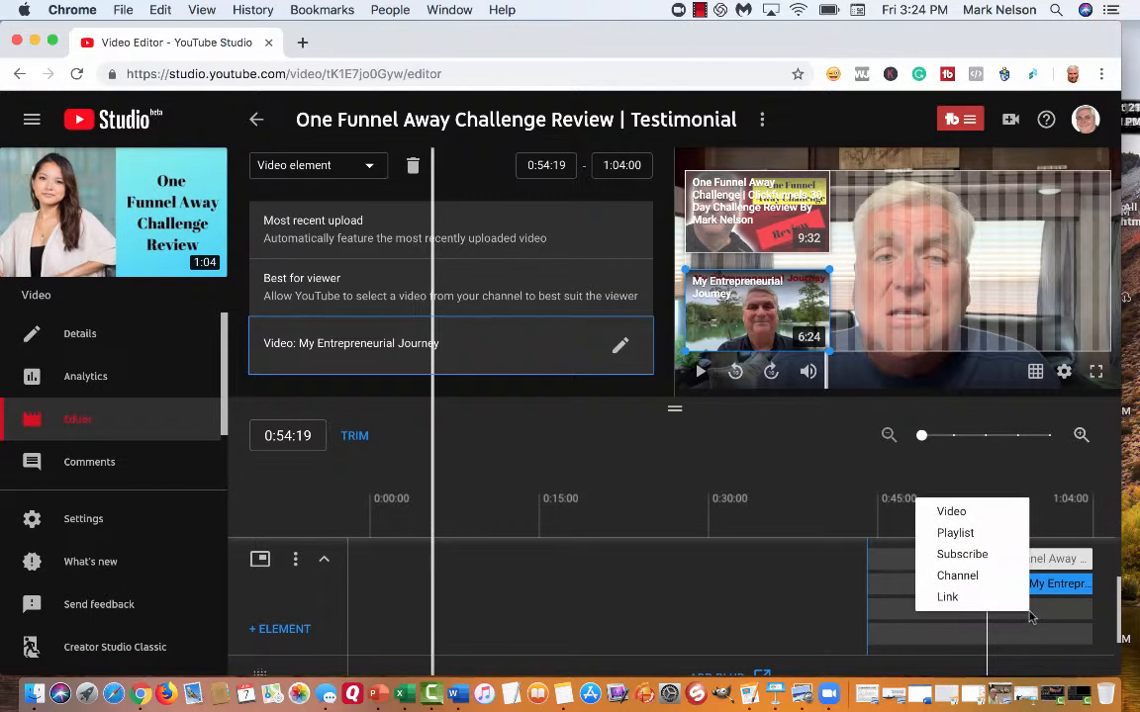
{"action": "left_click", "coordinate": [978, 556]}
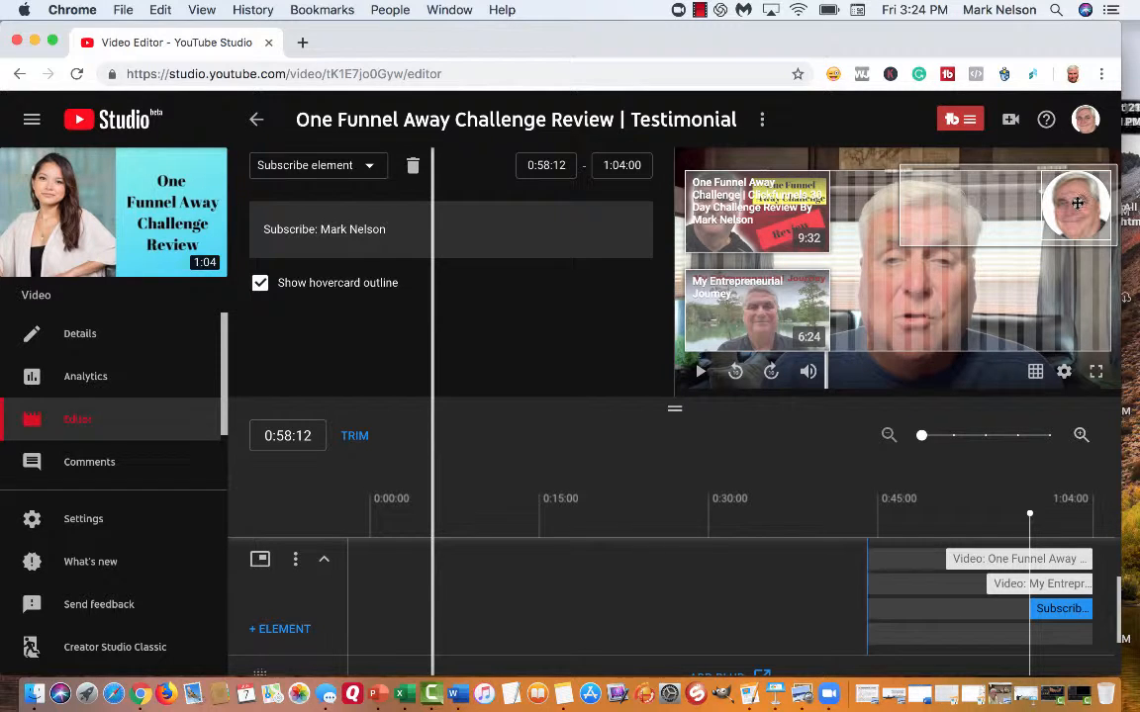
{"action": "mouse_move", "coordinate": [1077, 203]}
{"action": "left_mouse_down"}
{"action": "mouse_move", "coordinate": [785, 213]}
{"action": "mouse_move", "coordinate": [1066, 207]}
{"action": "left_mouse_up"}
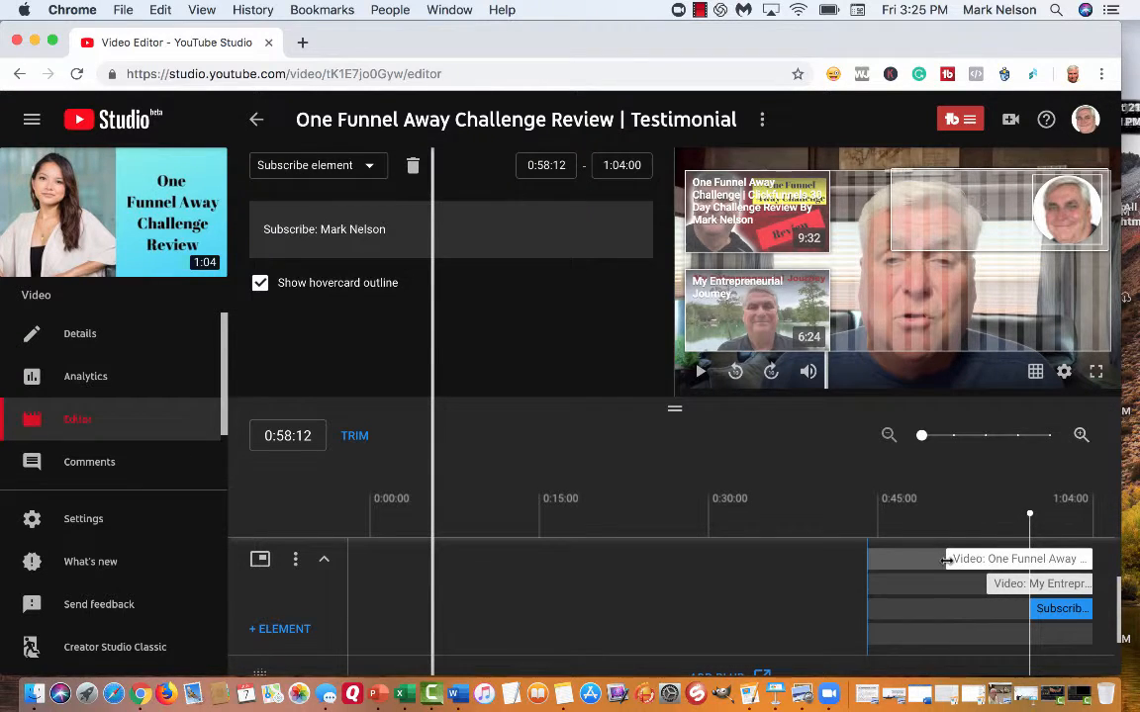
Set the first video element to start at 0:44:00, the second video element at 0:49:15 and the subscribe element at 0:53:20.
{"action": "left_click_drag", "start_coordinate": [946, 560], "coordinate": [868, 563]}
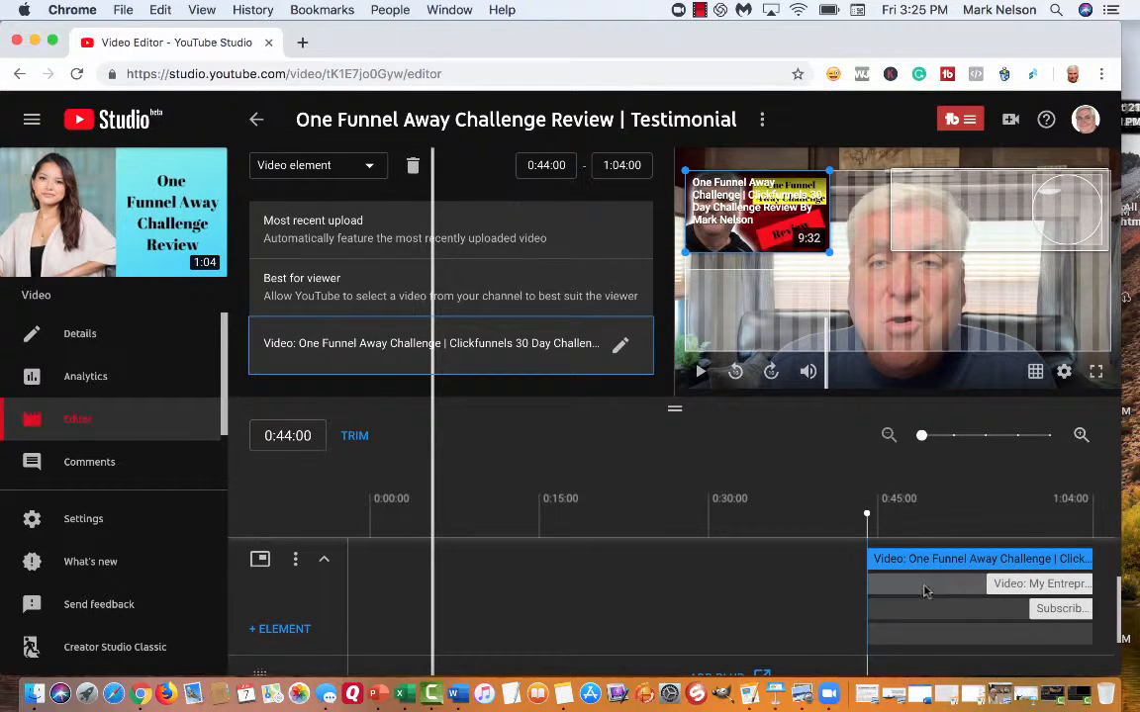
{"action": "left_click_drag", "start_coordinate": [986, 586], "coordinate": [930, 586]}
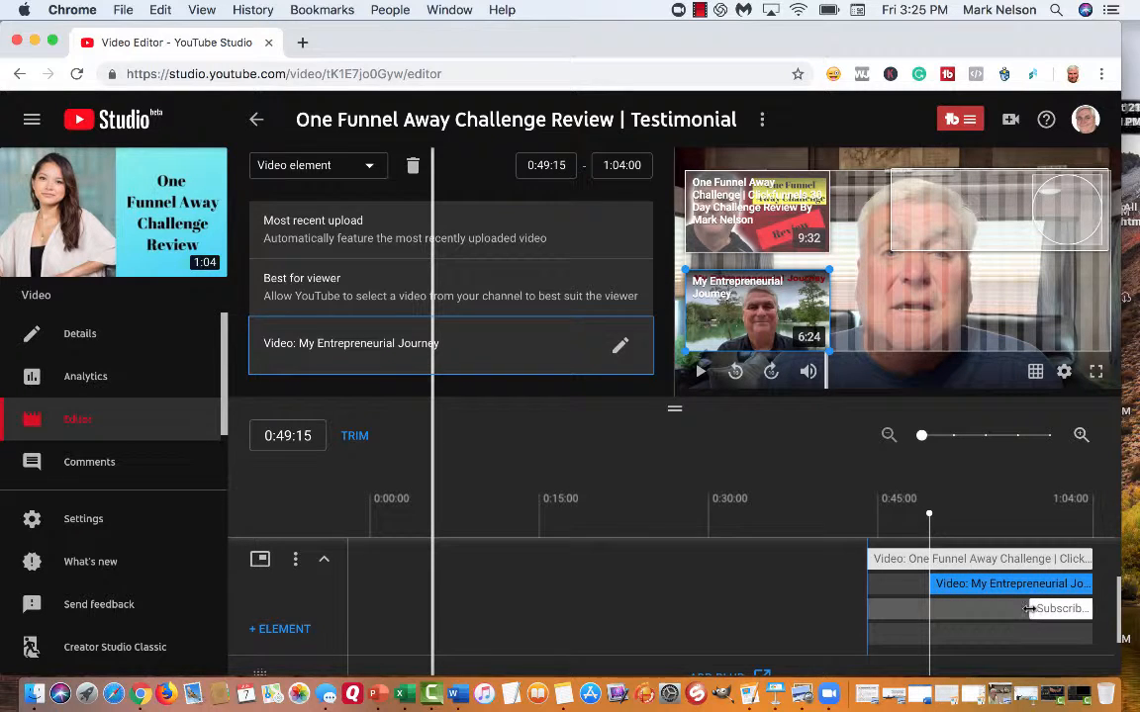
{"action": "left_click_drag", "start_coordinate": [1029, 608], "coordinate": [976, 612]}
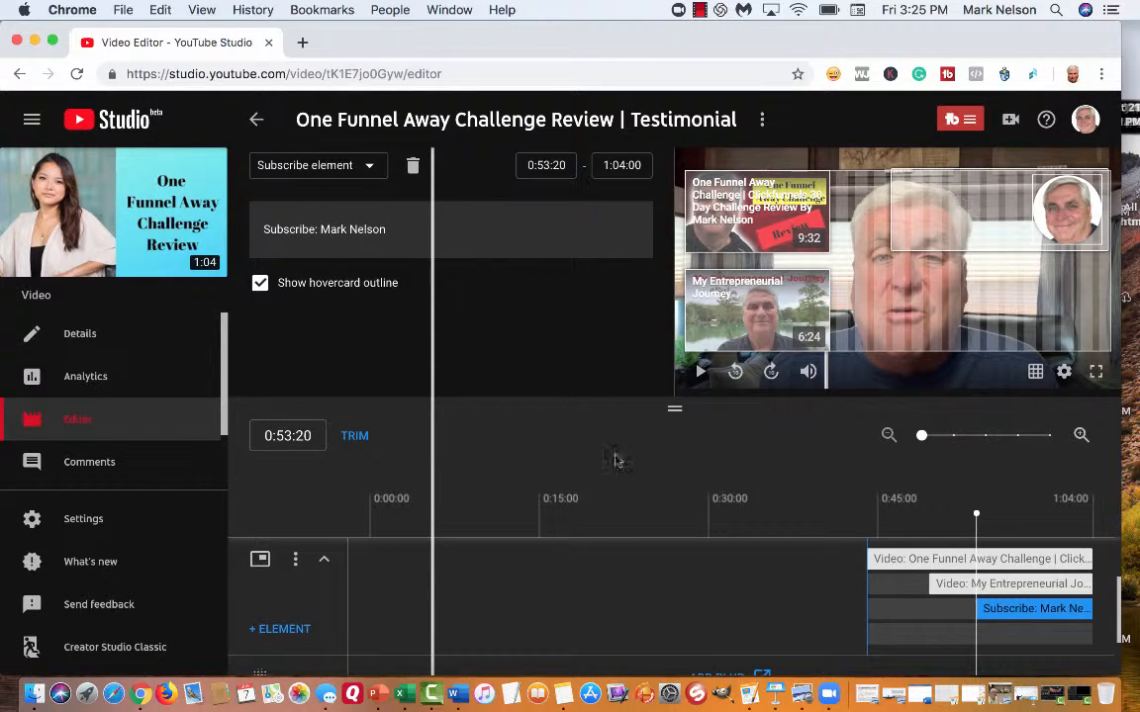
Preview the end screen from the subscribe element's start, pausing playback shortly before the video ends.
{"action": "scroll", "coordinate": [587, 431], "scroll_direction": "up", "scroll_amount": 1}
{"action": "scroll", "coordinate": [587, 431], "scroll_direction": "up", "scroll_amount": 2}
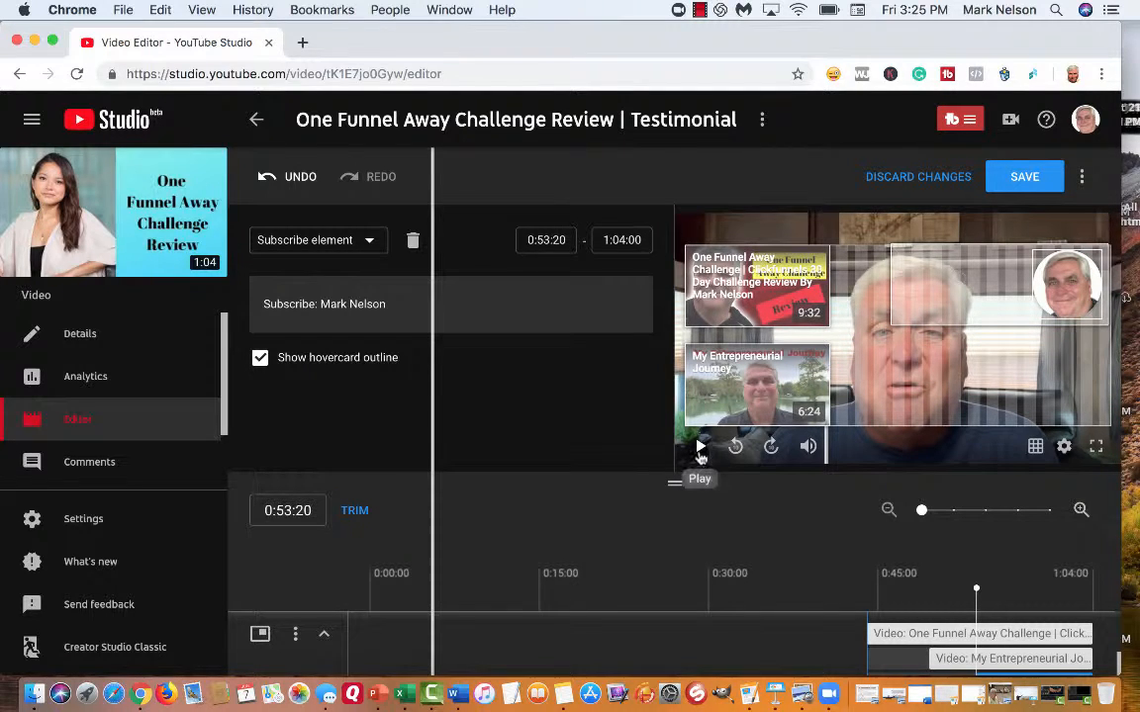
{"action": "left_click", "coordinate": [700, 449]}
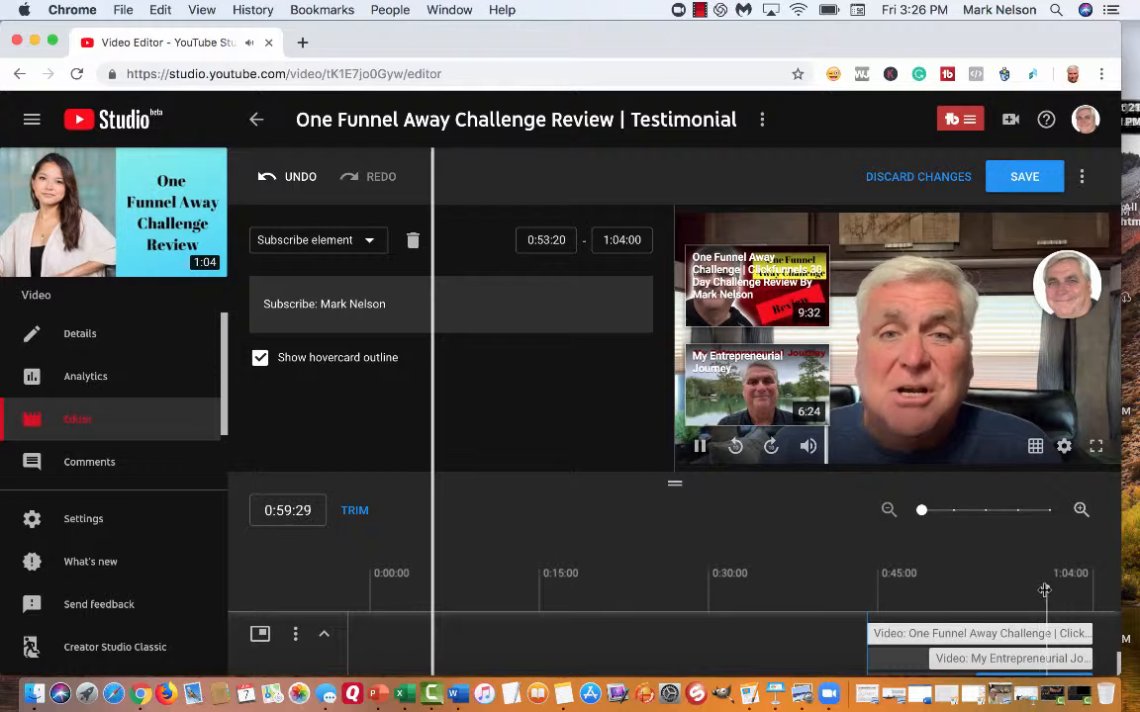
{"action": "left_click", "coordinate": [700, 452]}
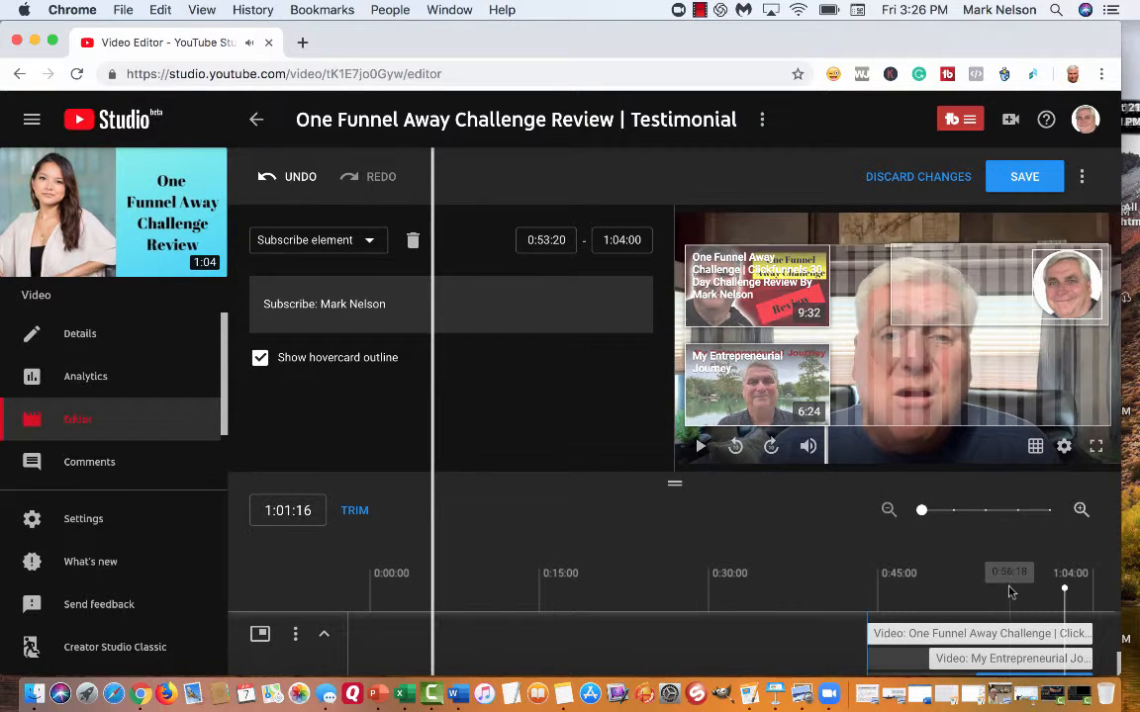
Move the playhead back to about 0:36:24, before the end screen begins, and preview the video from there with the sound muted.
{"action": "left_click_drag", "start_coordinate": [1065, 591], "coordinate": [784, 584]}
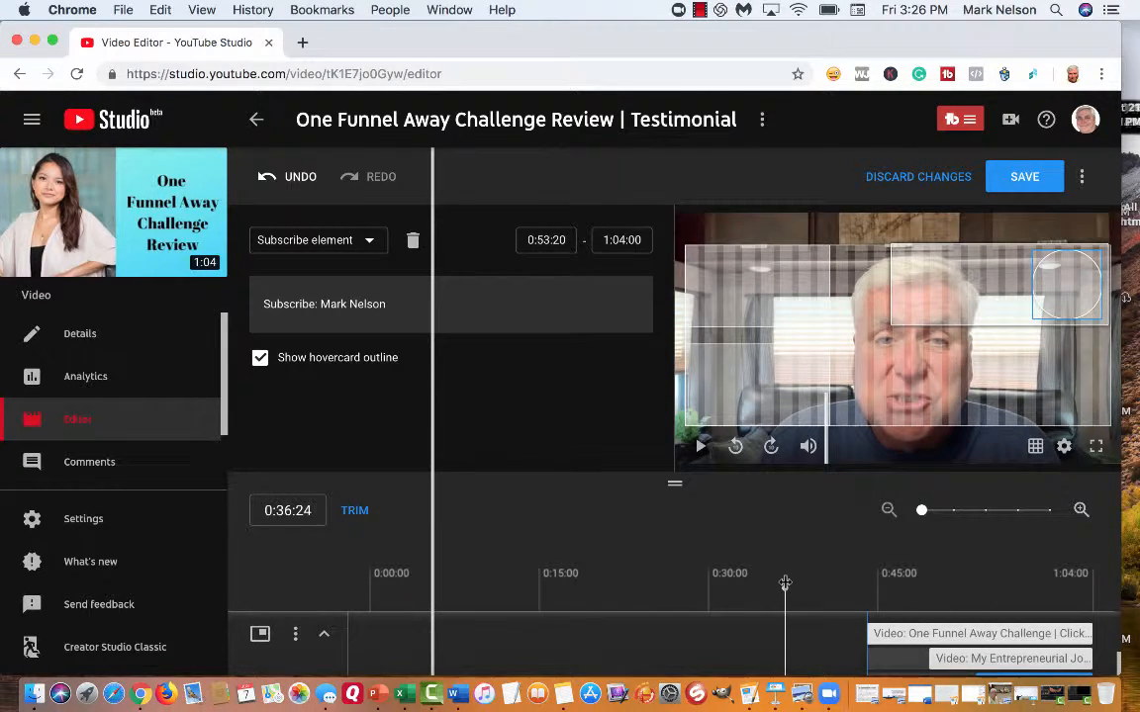
{"action": "left_click", "coordinate": [700, 450]}
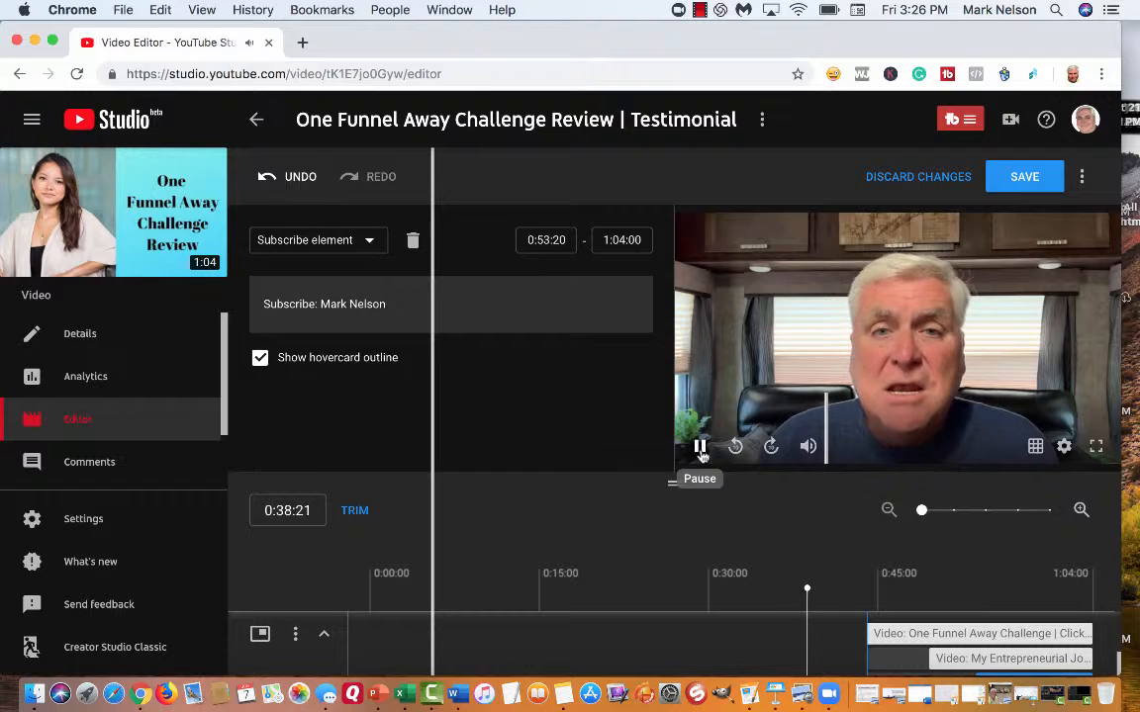
{"action": "left_click", "coordinate": [809, 447]}
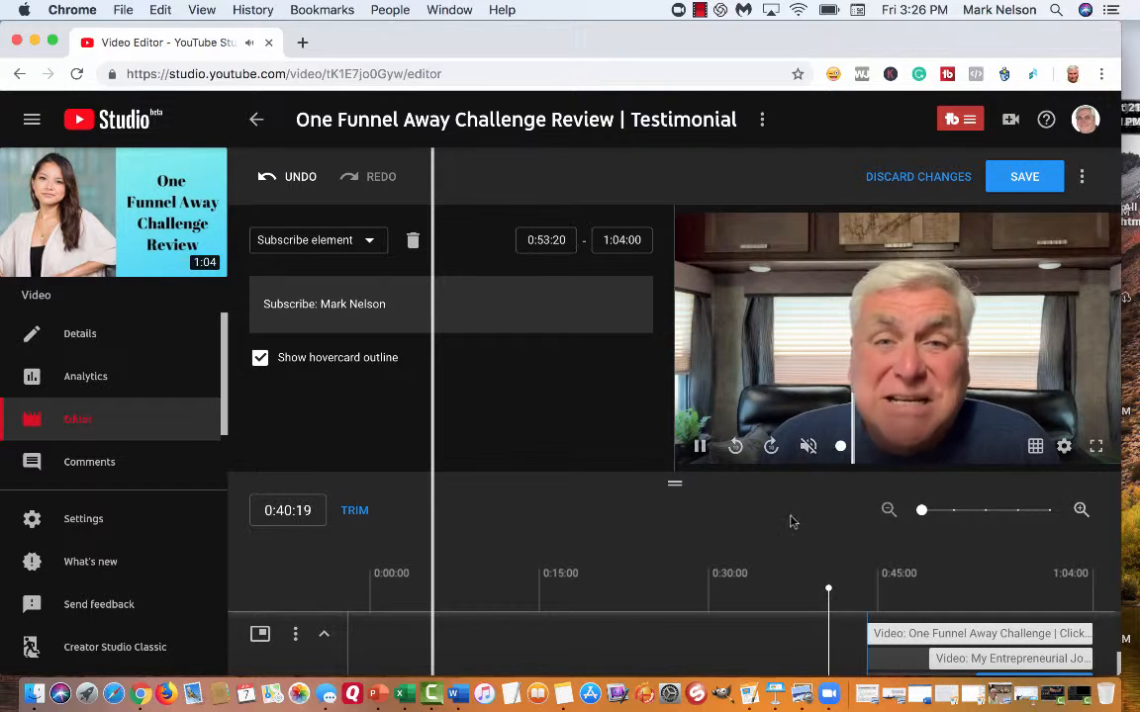